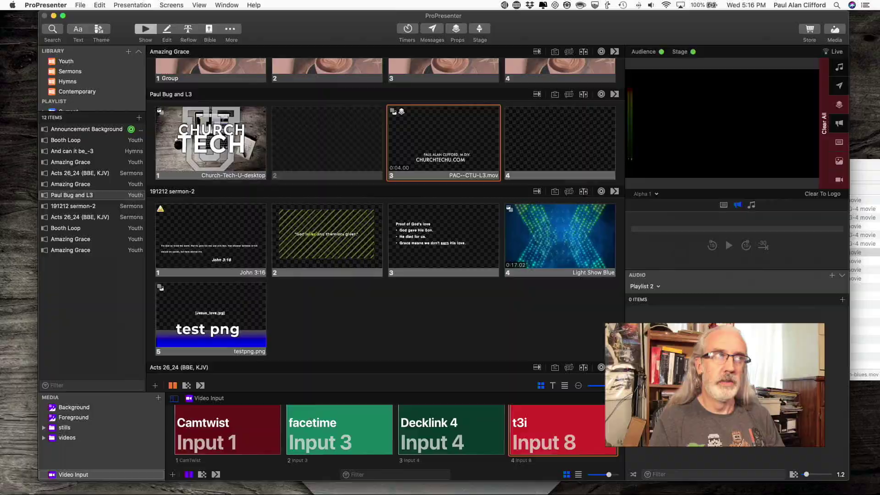
Edit slide 2 of 'And can it be_-3', select its lower-third lyric box and set its fill to Media.
scroll(512, 290, up, 8)
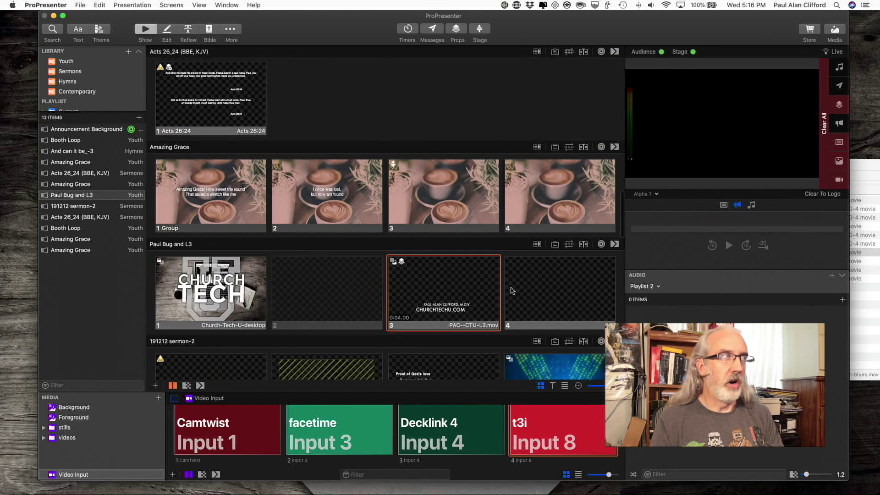
scroll(511, 290, up, 10)
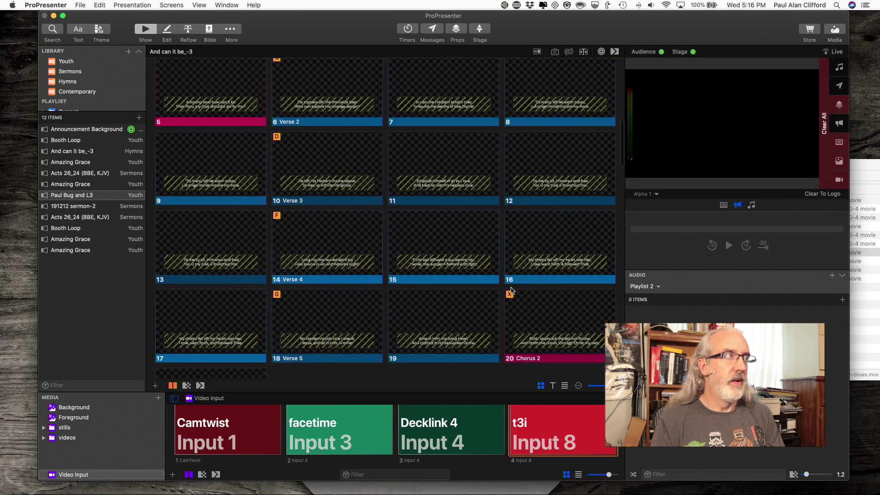
scroll(512, 290, up, 4)
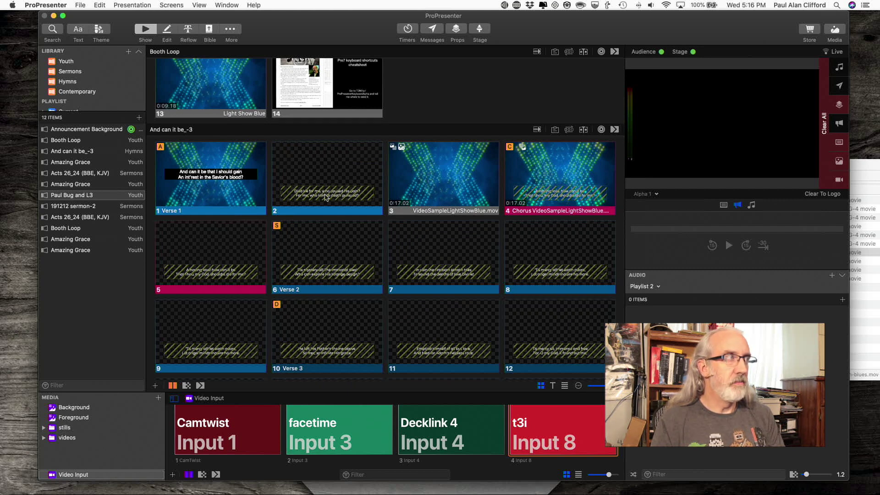
click(167, 29)
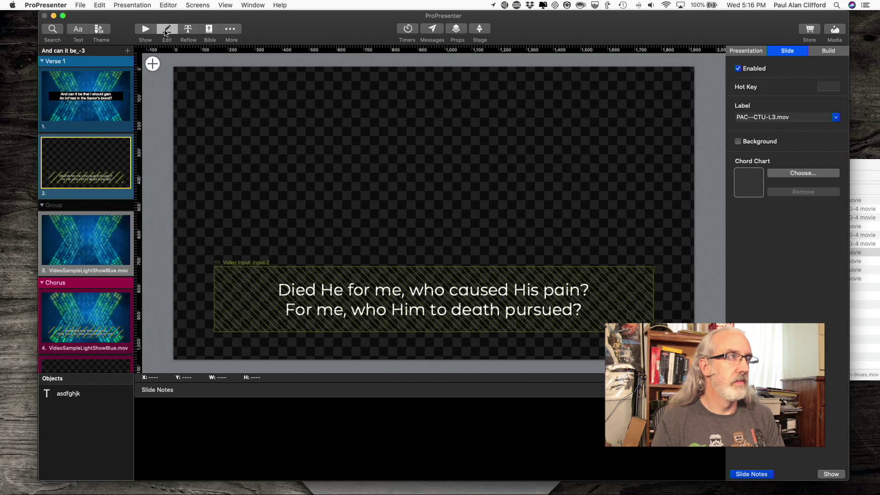
click(256, 286)
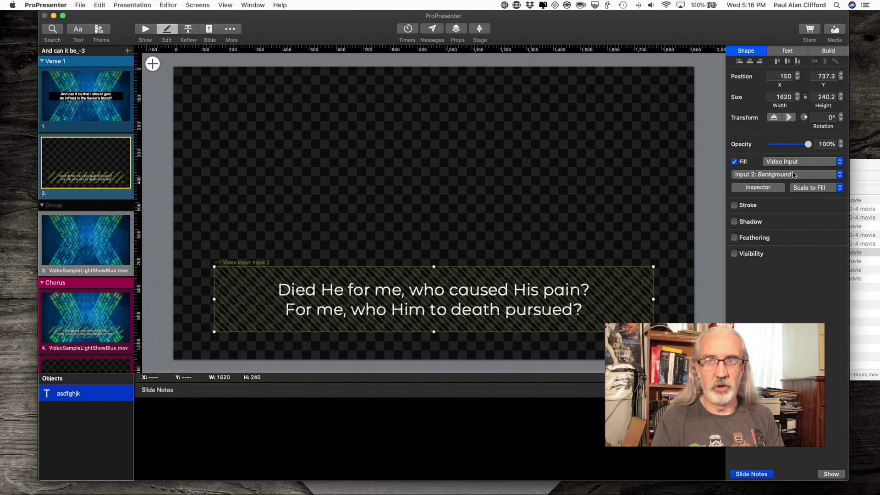
click(840, 162)
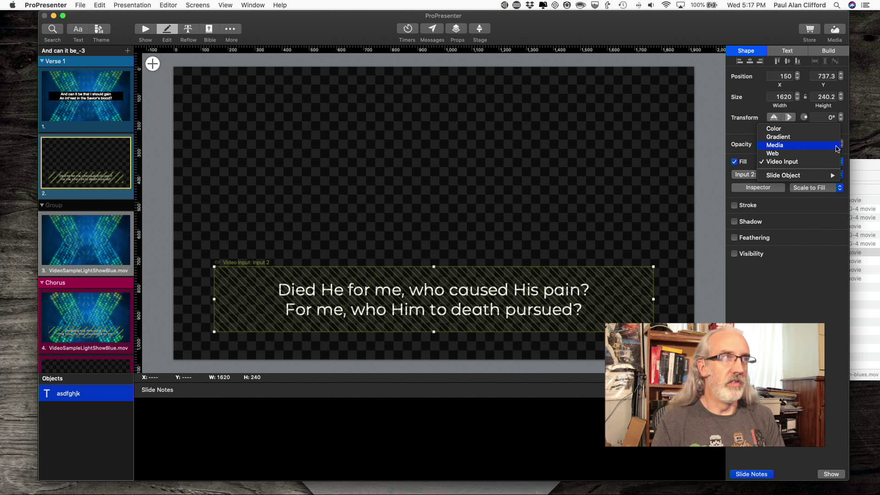
click(837, 145)
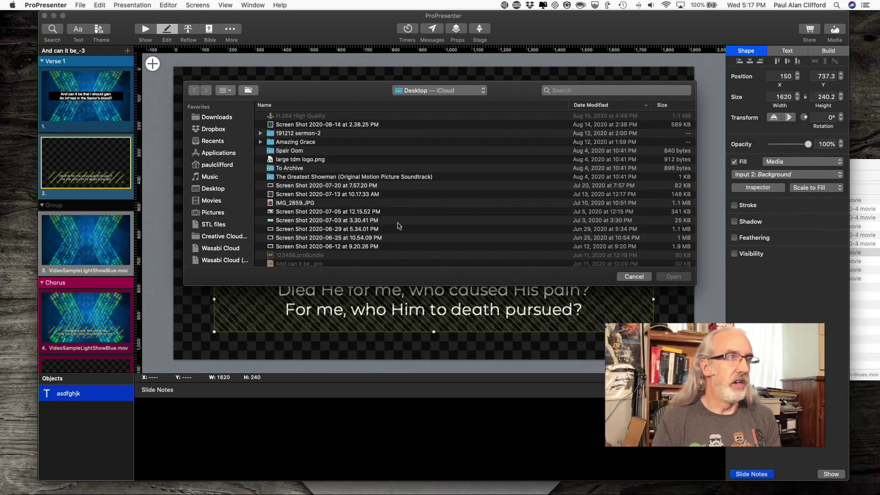
Choose VideoSampleLightShowBlue-1.mov as the lyric box's media fill.
click(873, 314)
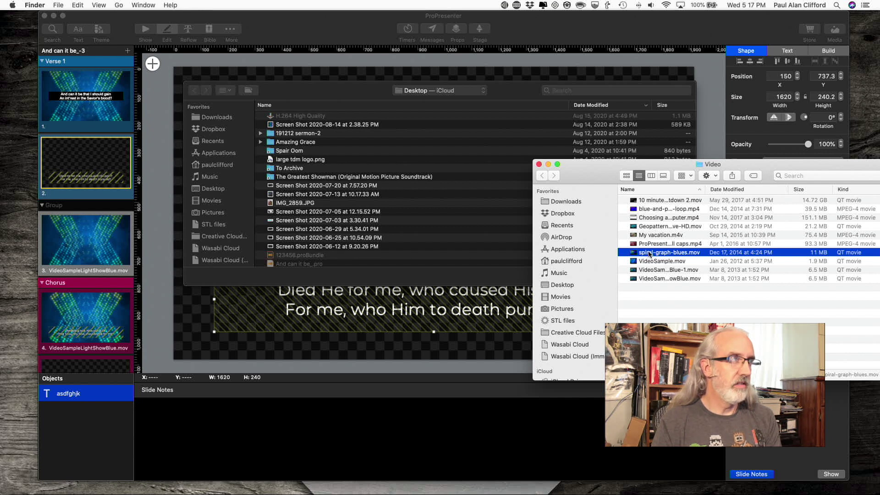
click(646, 277)
click(648, 270)
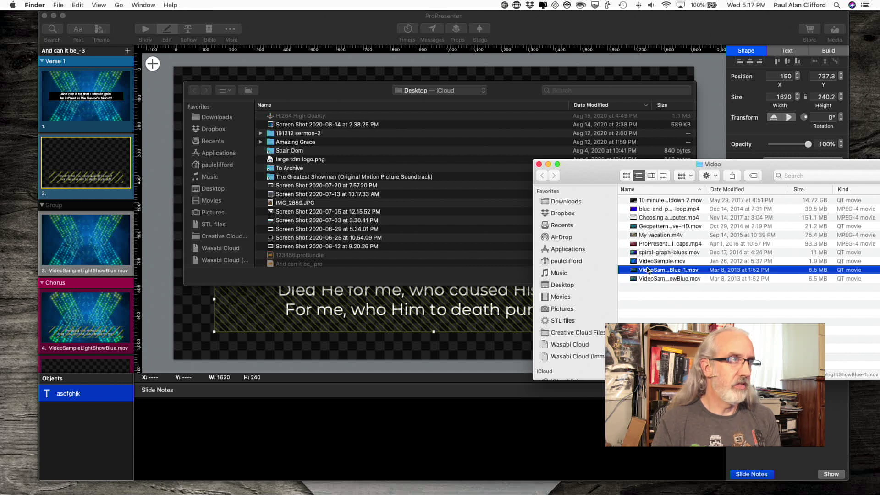
drag(647, 270, 467, 201)
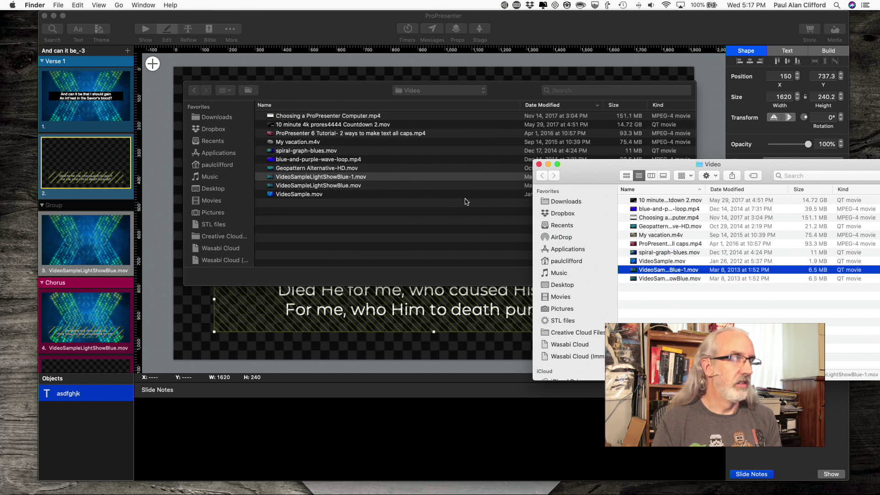
click(358, 177)
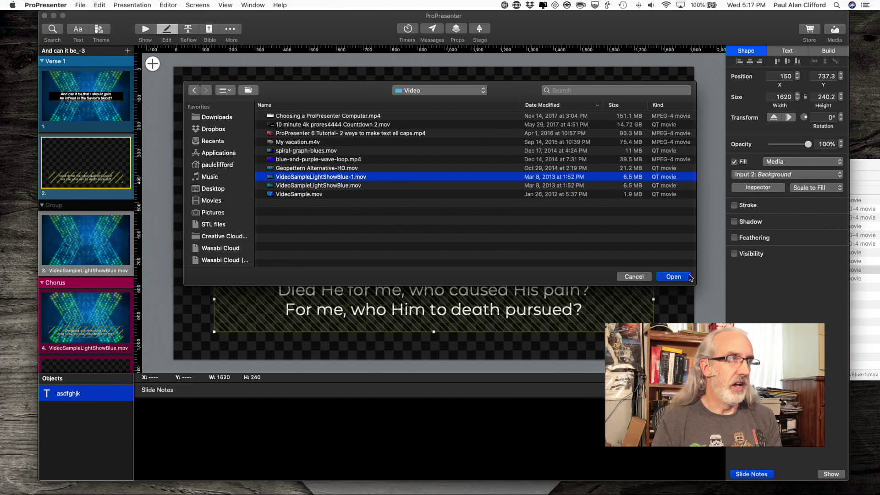
click(673, 277)
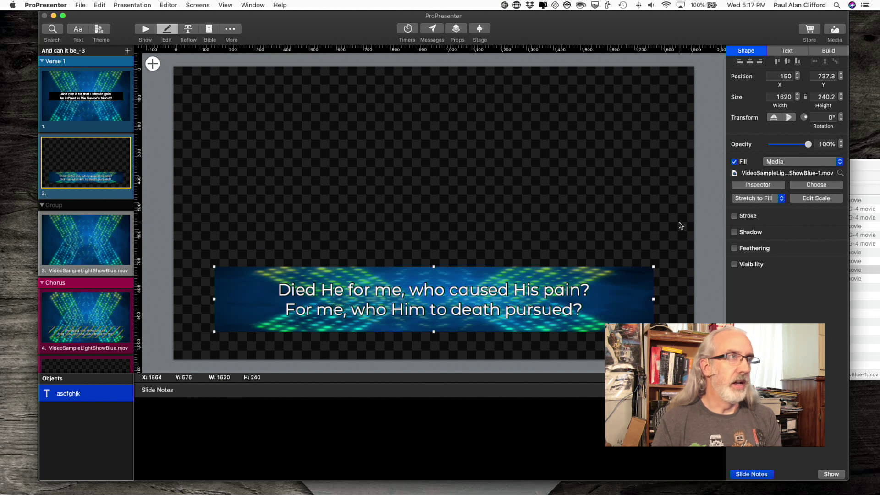
Set the fill video's scaling to Scale to Fill and return to the slides.
click(781, 203)
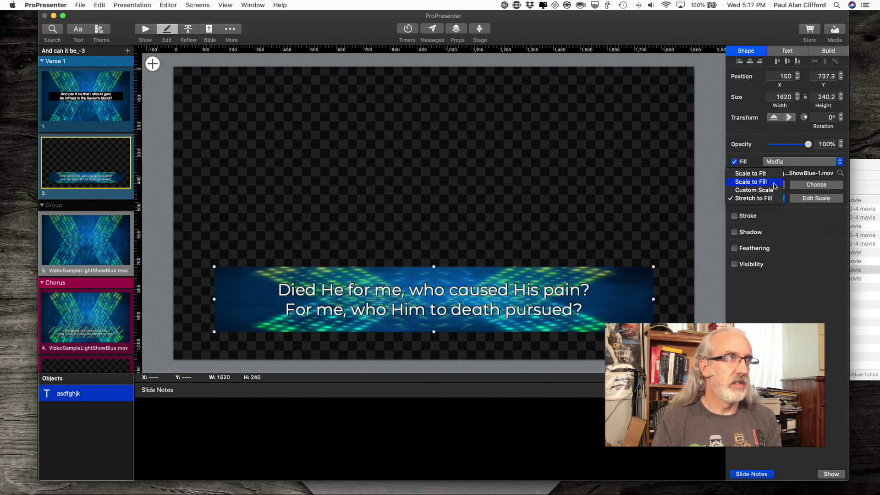
click(774, 182)
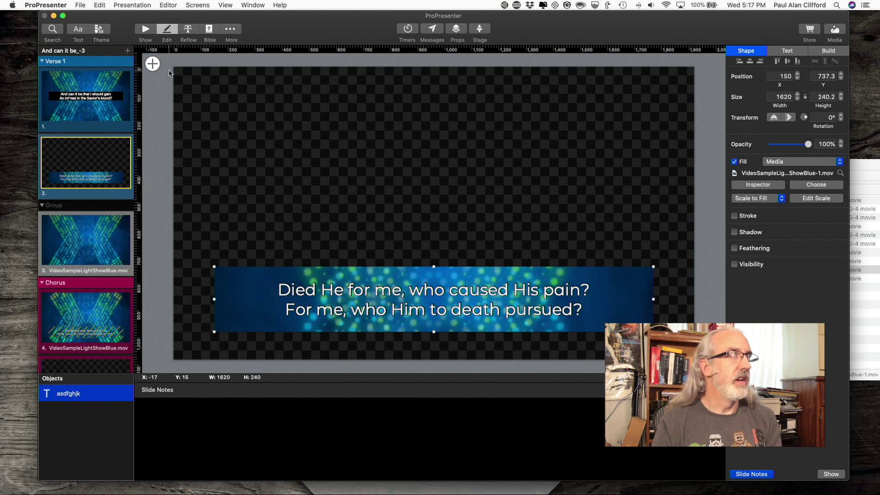
click(143, 30)
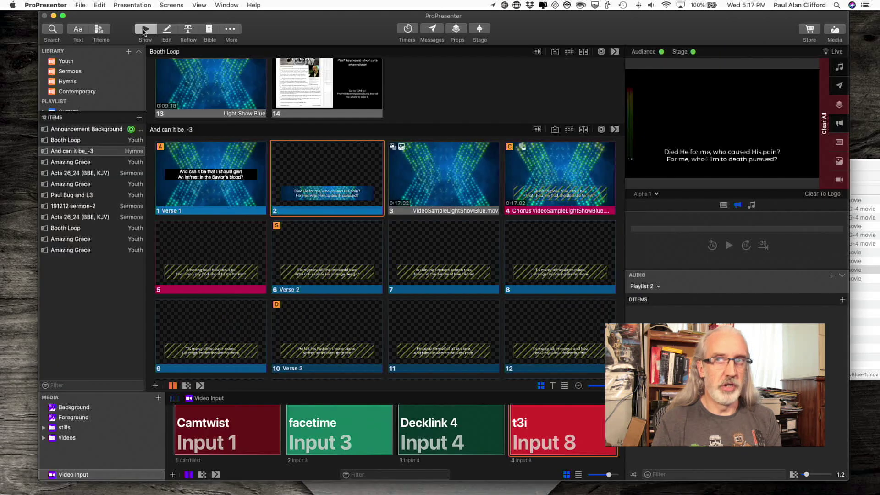
Save slide 2's design as a new theme named 'REstarting video lower third'.
click(320, 170)
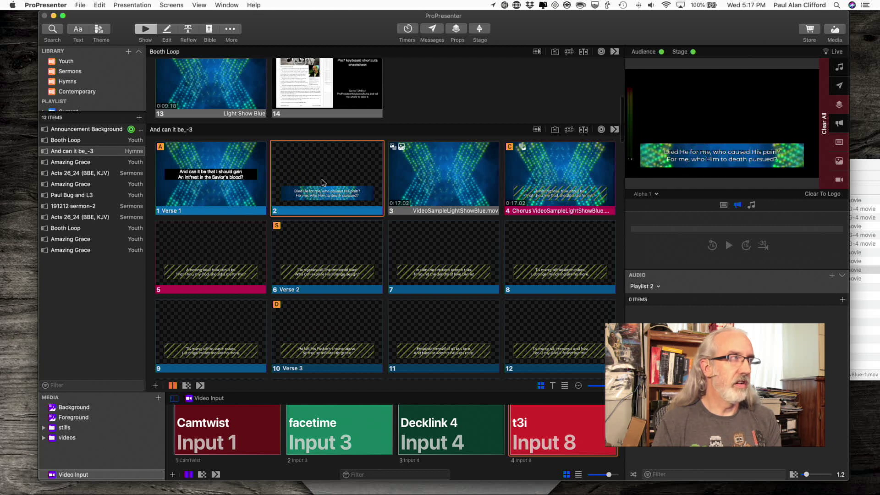
right_click(333, 185)
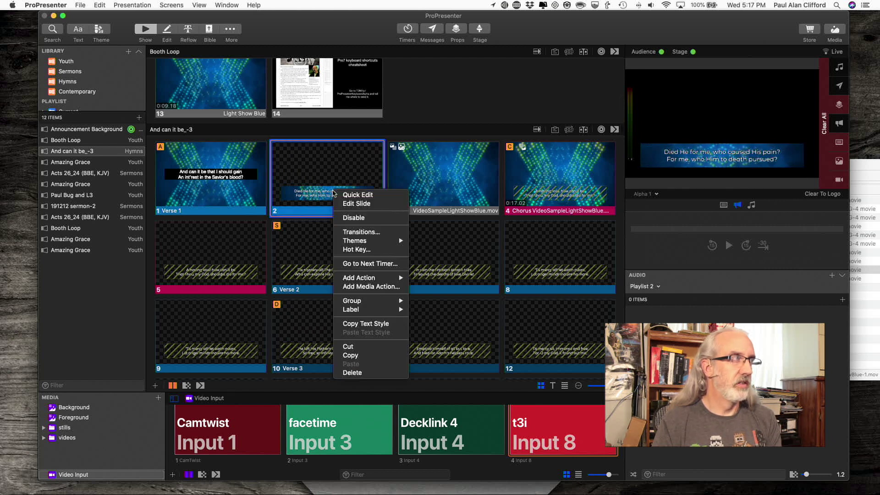
mouse_move(350, 243)
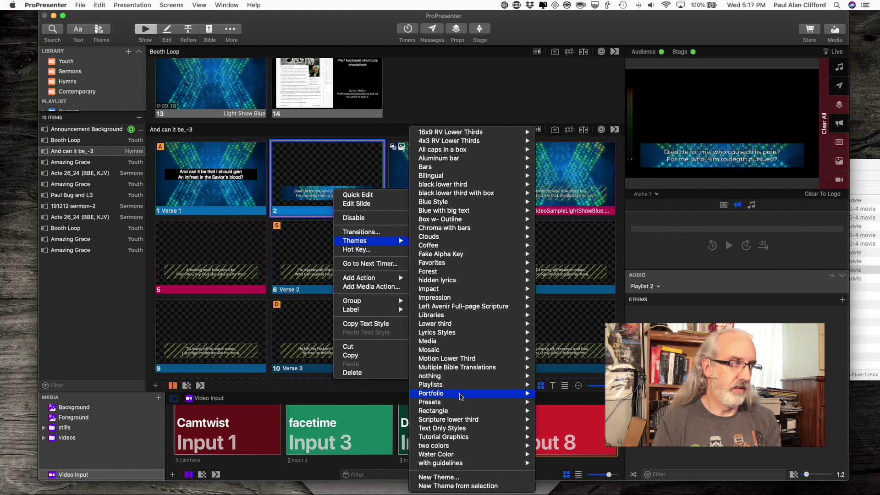
click(460, 487)
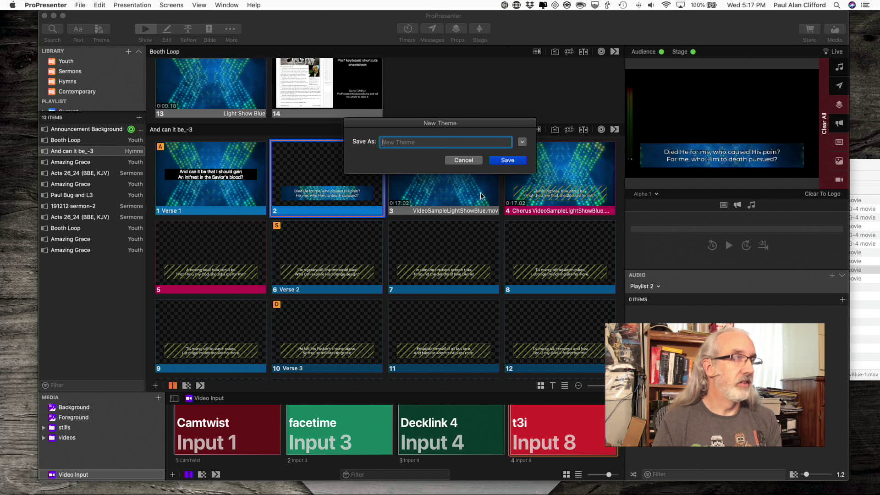
text(R)
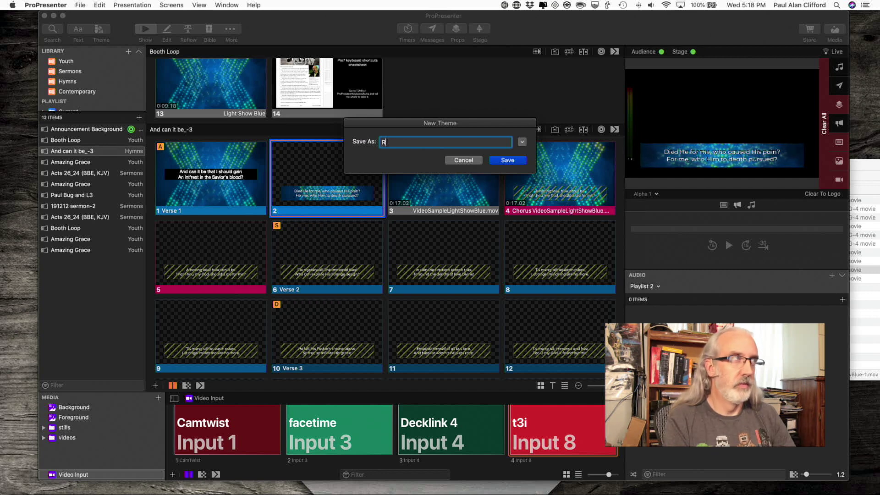
text(Estarting )
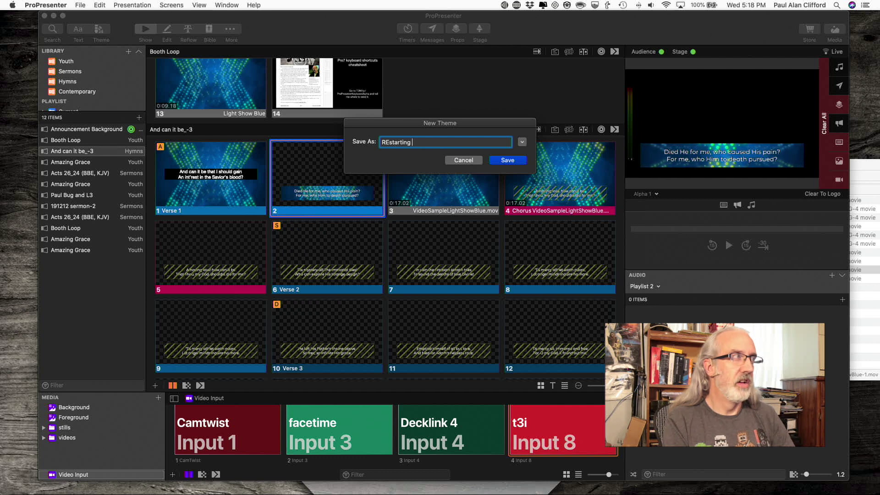
text(video)
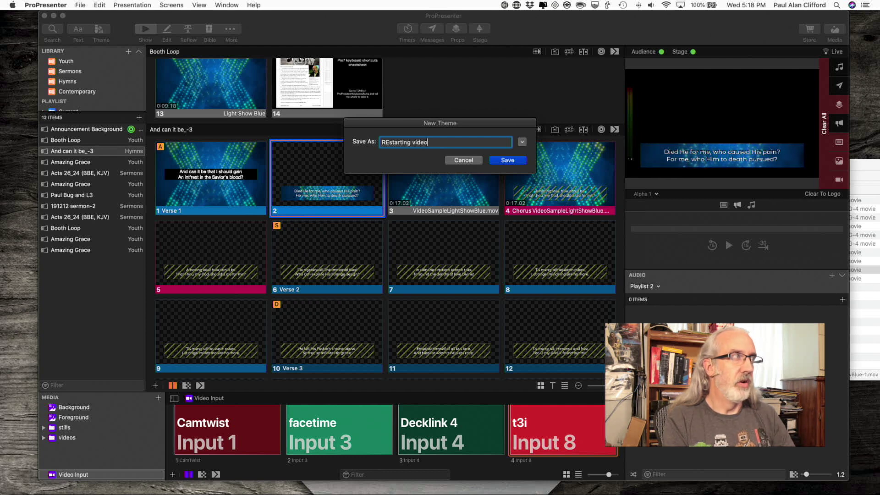
text( lower third)
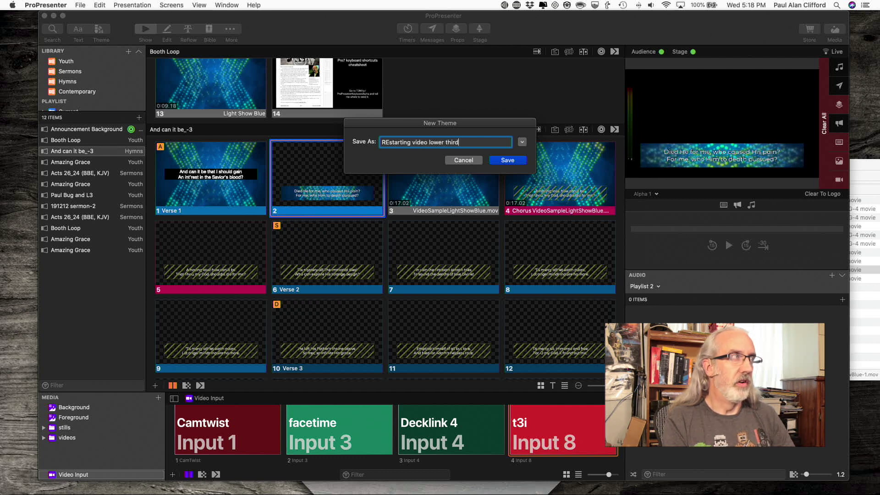
key(Return)
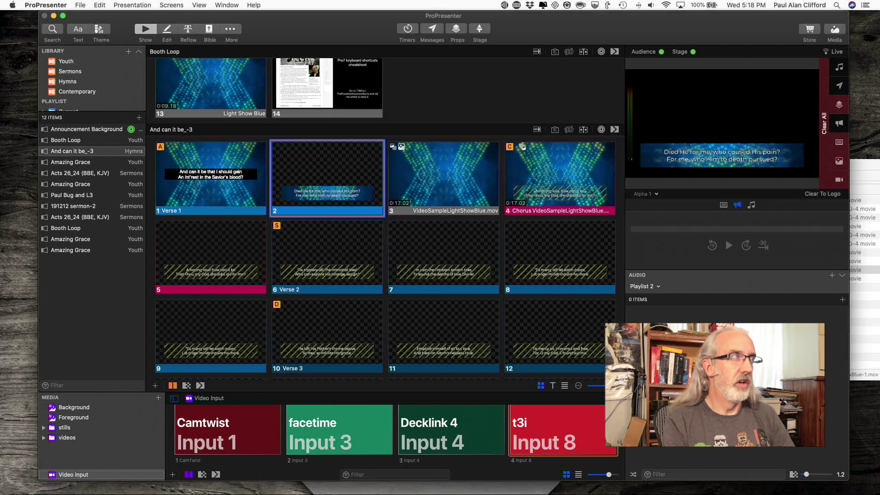
Select slides 5 through 7 and open their Themes context menu, then dismiss it.
click(199, 275)
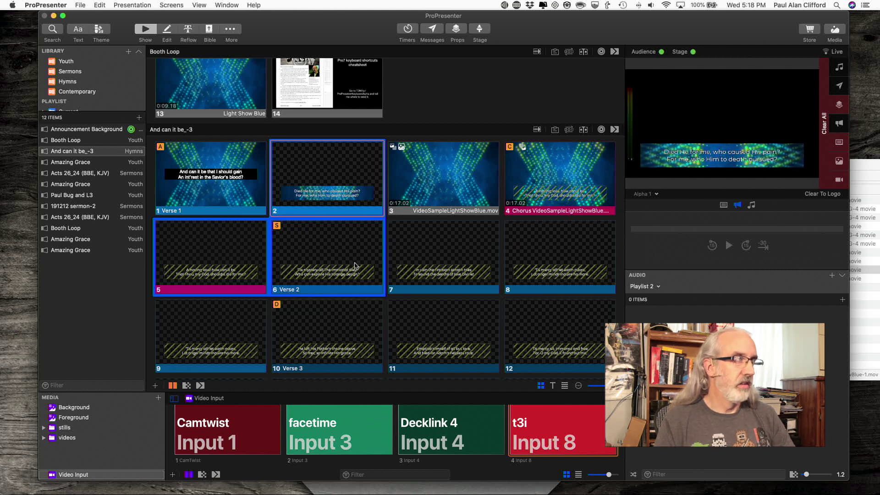
shift+click(453, 260)
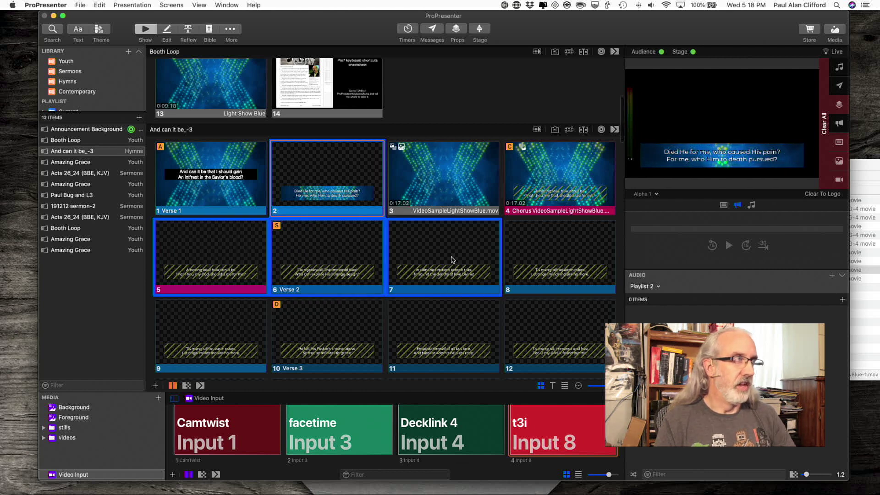
right_click(452, 259)
mouse_move(498, 310)
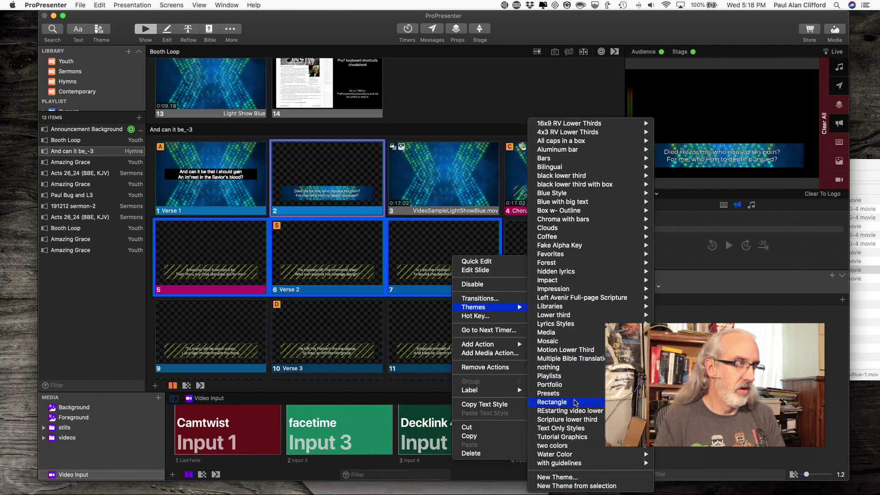
mouse_move(575, 413)
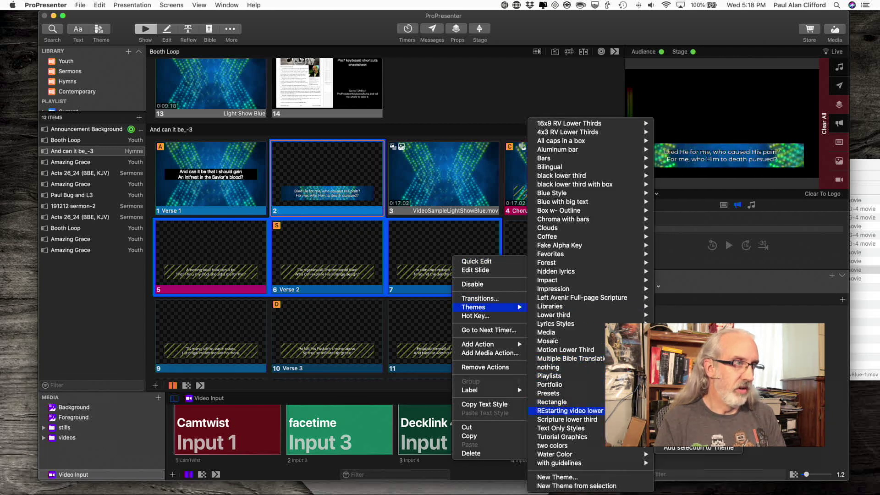
click(699, 448)
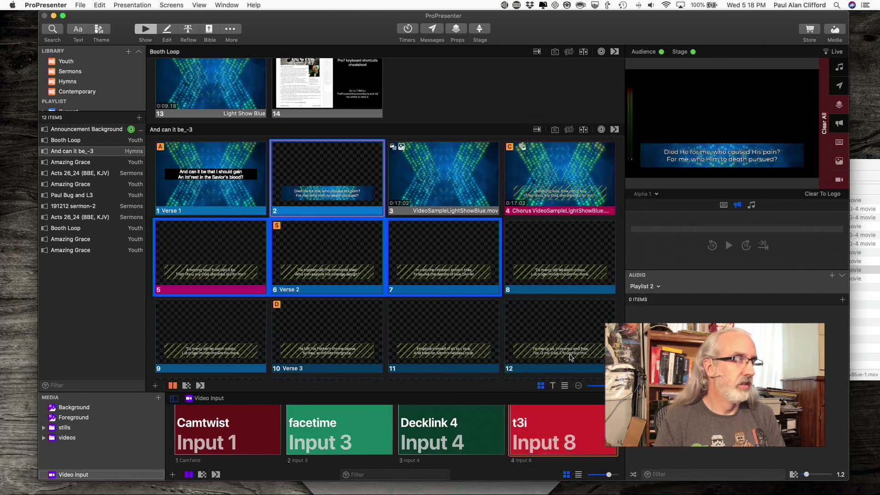
Send slides 5, 6 and 7 live in turn, ending on 'In vain the firstborn seraph tries'.
click(321, 173)
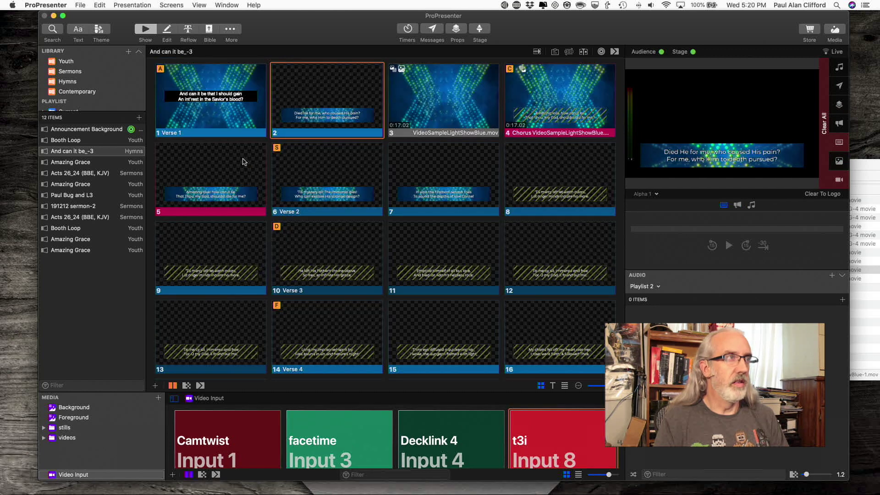
click(244, 161)
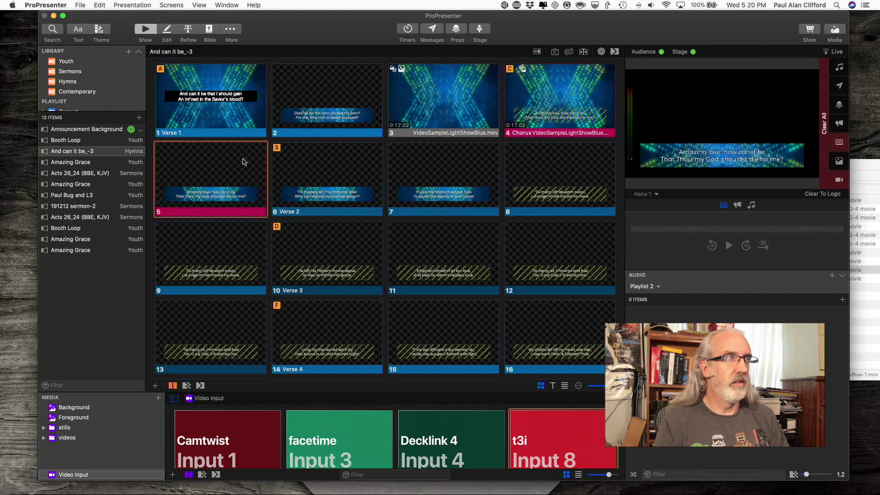
click(303, 182)
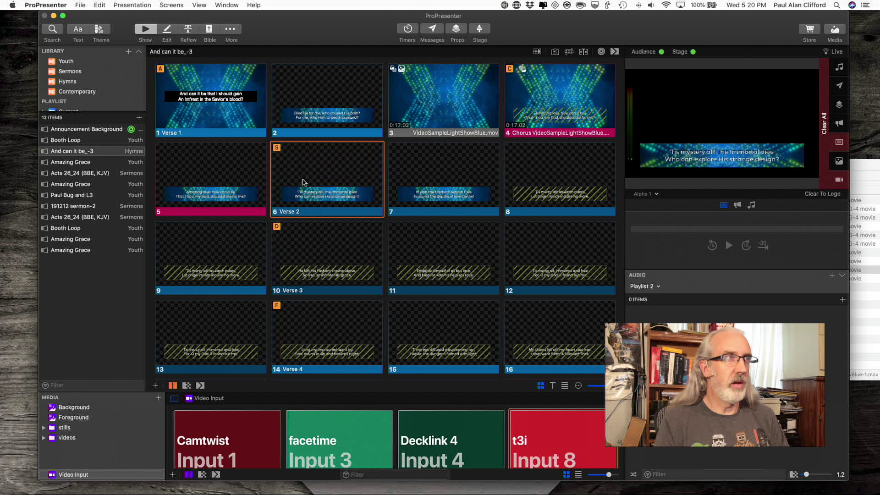
click(430, 184)
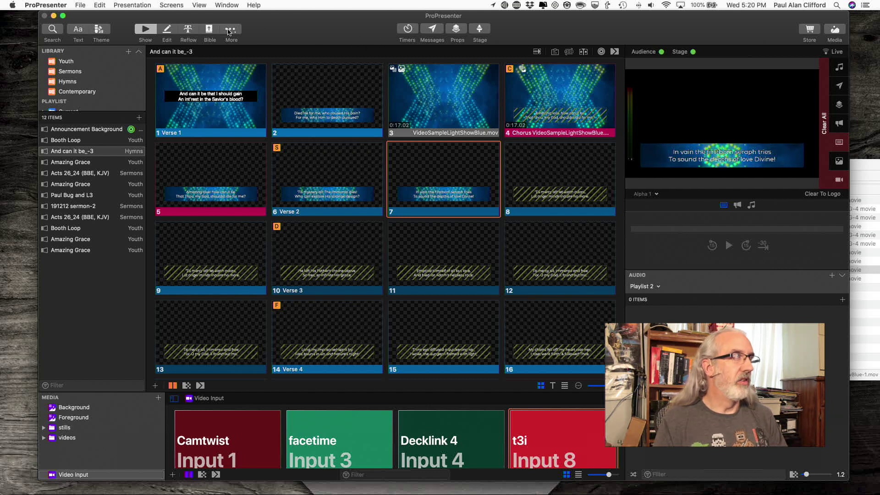
Edit slide 7 and change its lyric box fill to Video Input, using Input 1: Captured desktop.
click(166, 31)
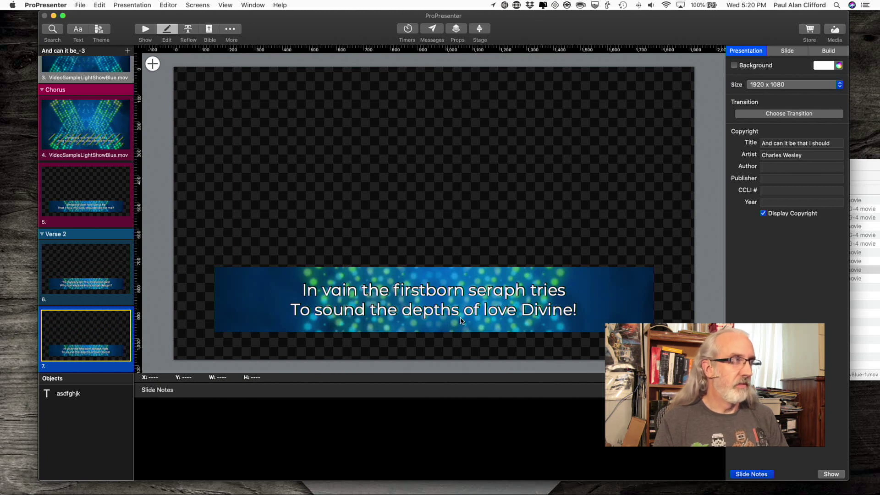
click(498, 308)
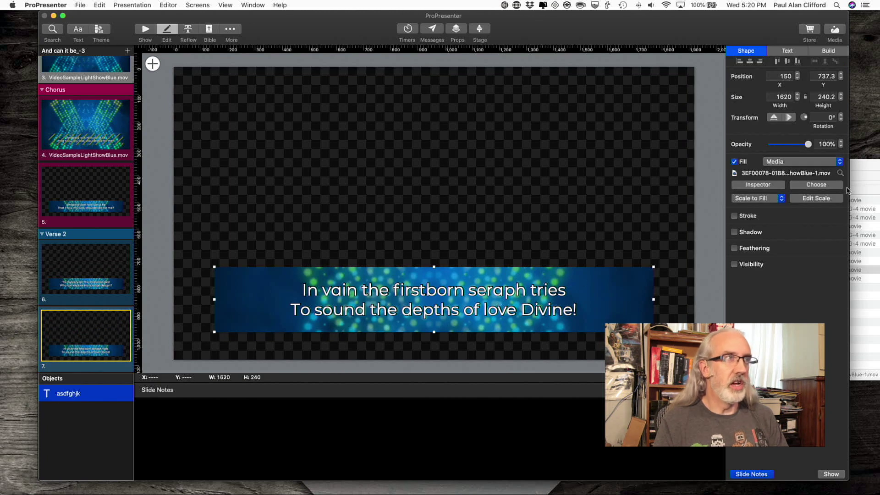
click(840, 163)
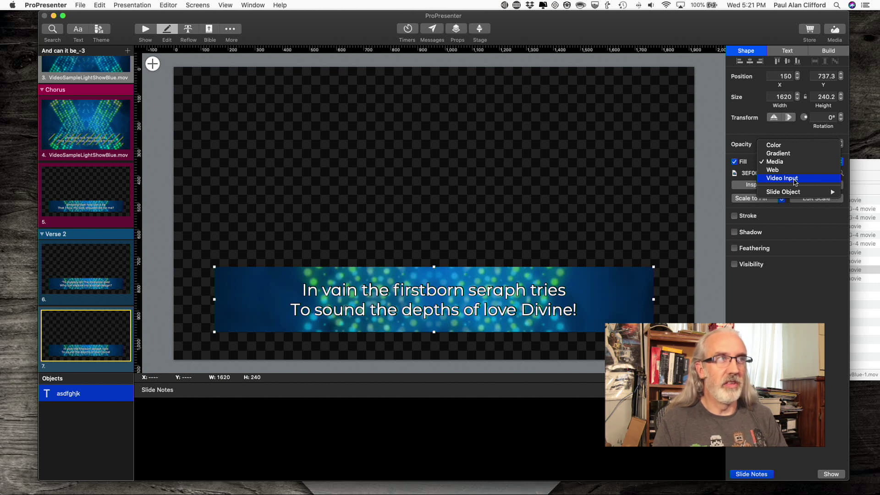
mouse_move(790, 195)
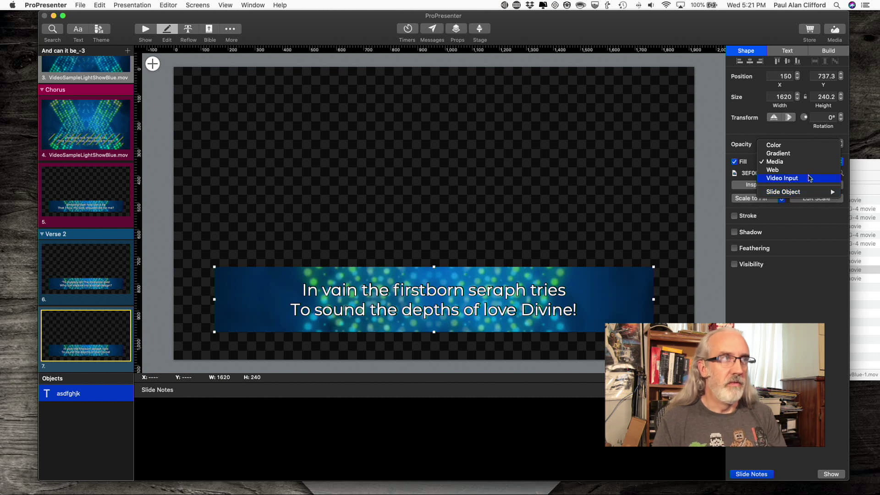
click(810, 179)
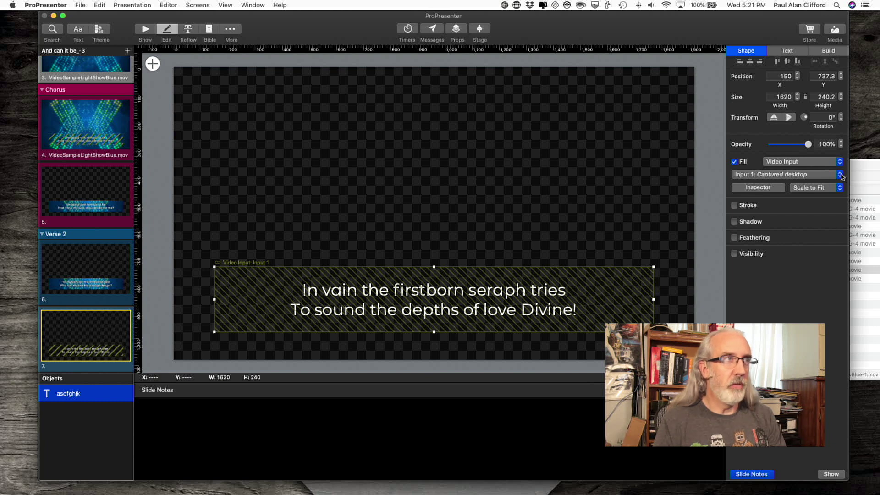
click(196, 5)
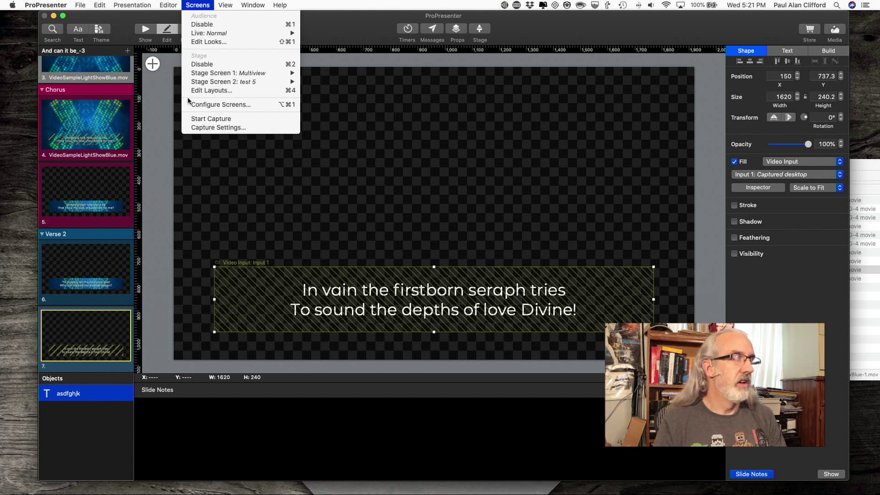
click(199, 106)
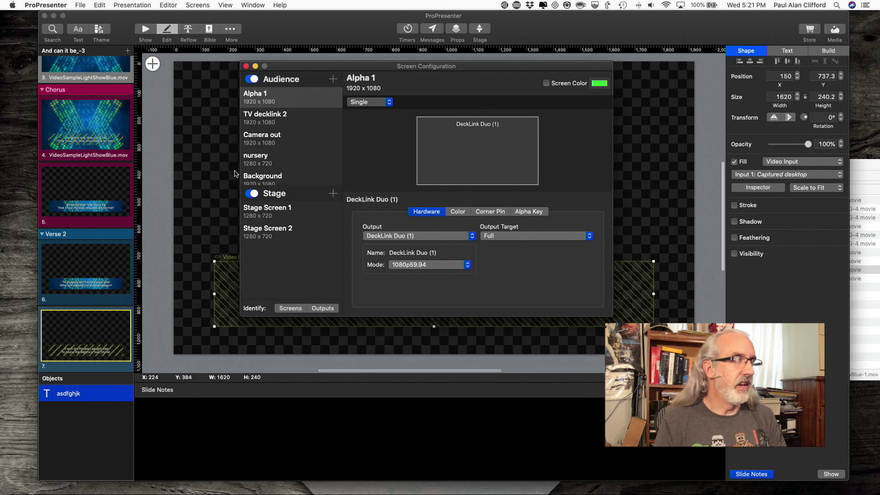
scroll(276, 179, down, 1)
click(274, 174)
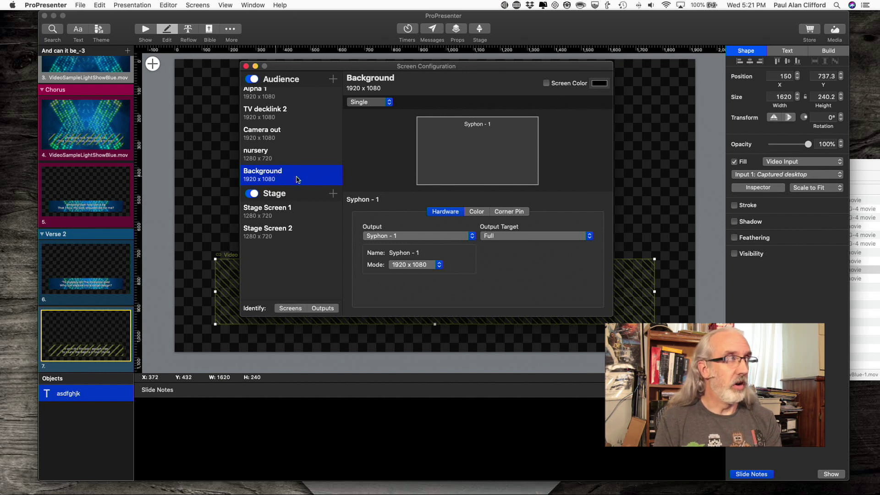
click(473, 236)
mouse_move(461, 220)
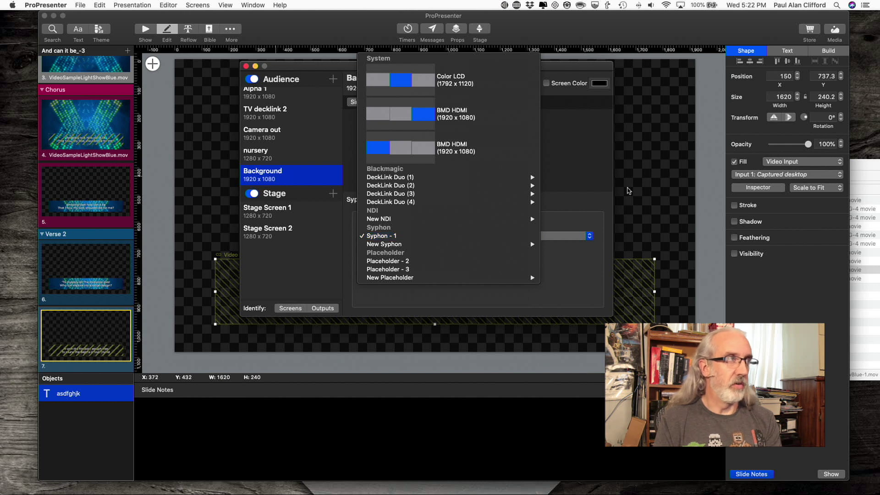
click(581, 188)
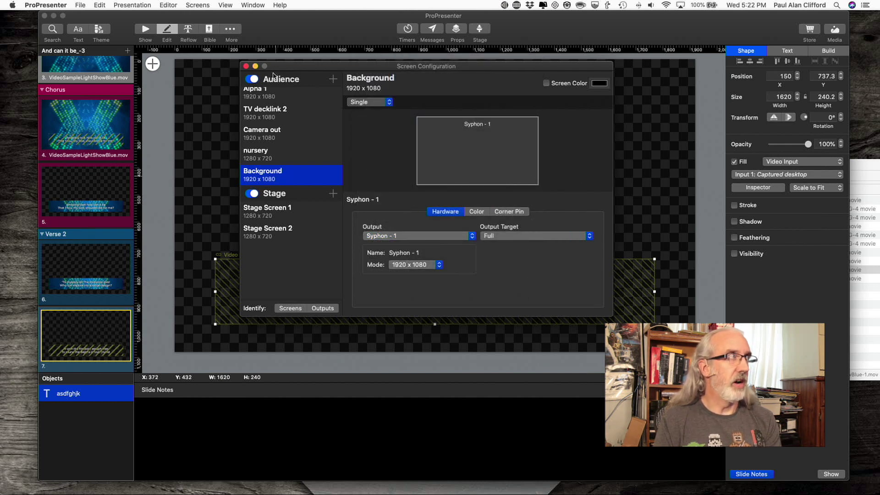
click(246, 66)
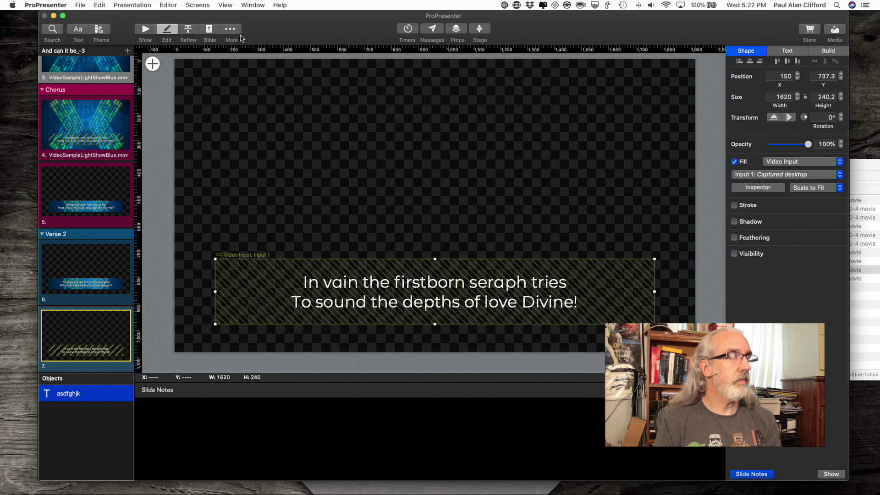
In Edit Looks, turn off Announcements for the nursery screen and save the Normal look.
click(200, 4)
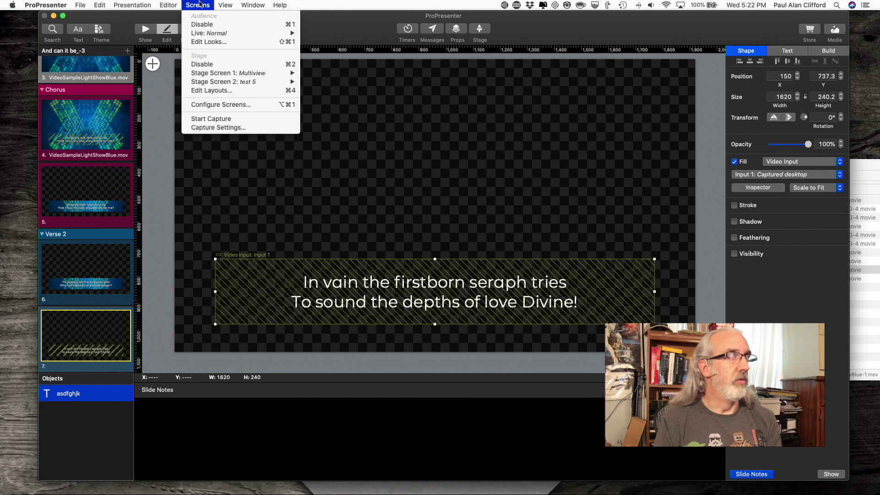
click(200, 42)
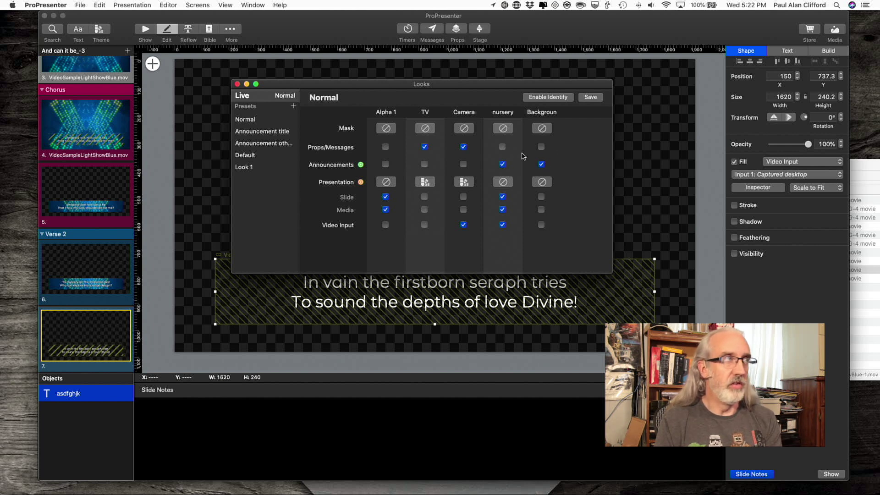
click(503, 164)
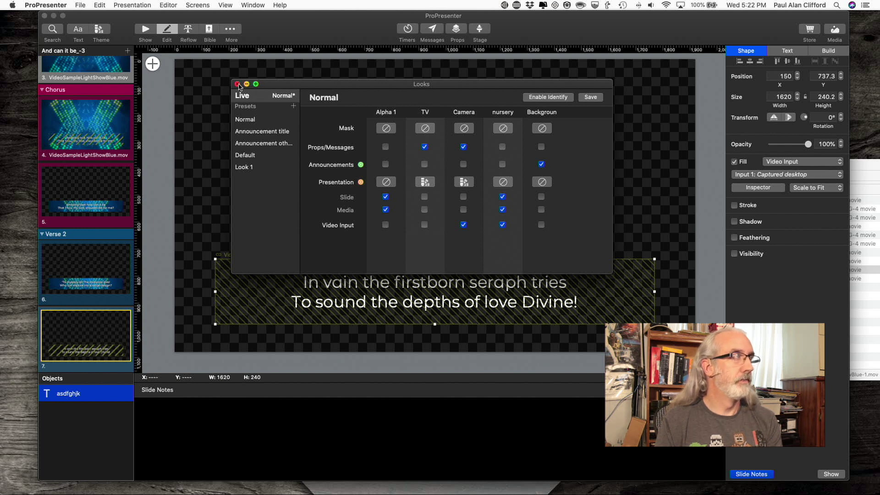
click(589, 98)
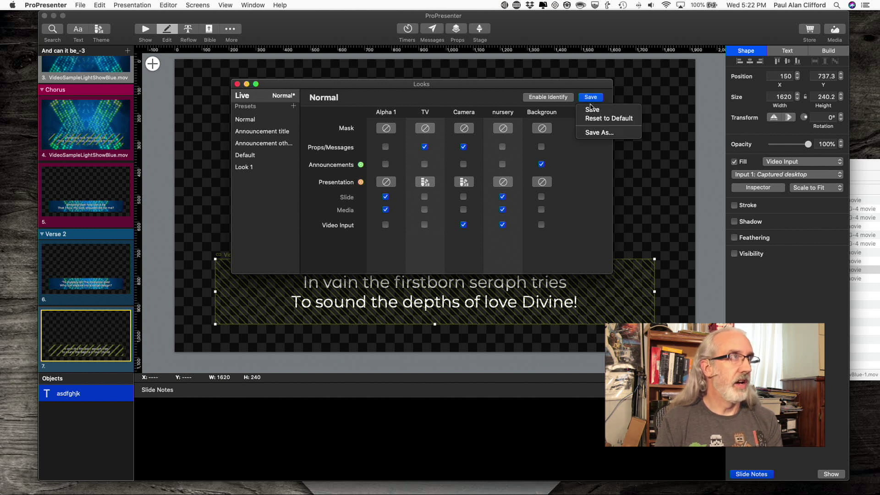
click(591, 110)
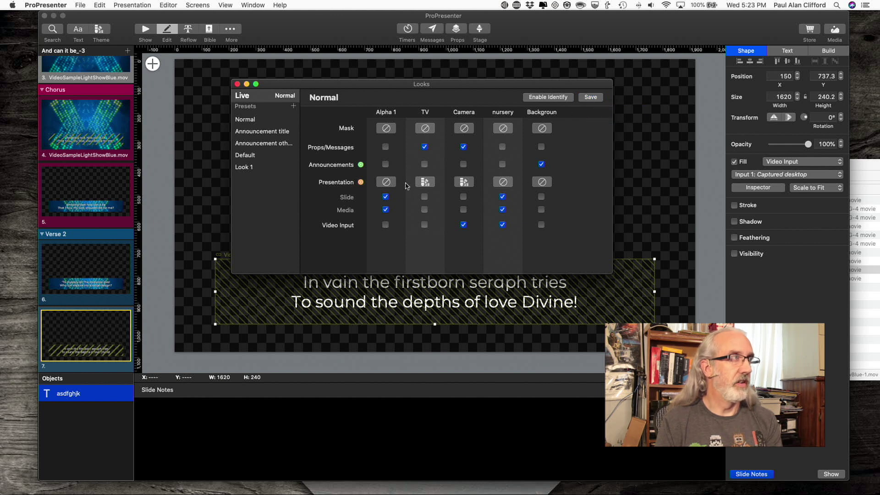
click(238, 84)
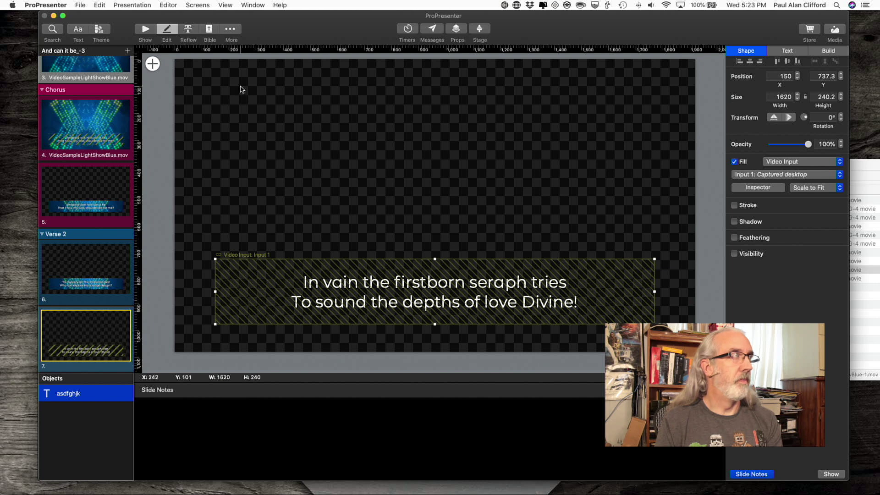
Set Video Input 2's source to Syphon-ProPresenter in Preferences and close the window.
click(50, 8)
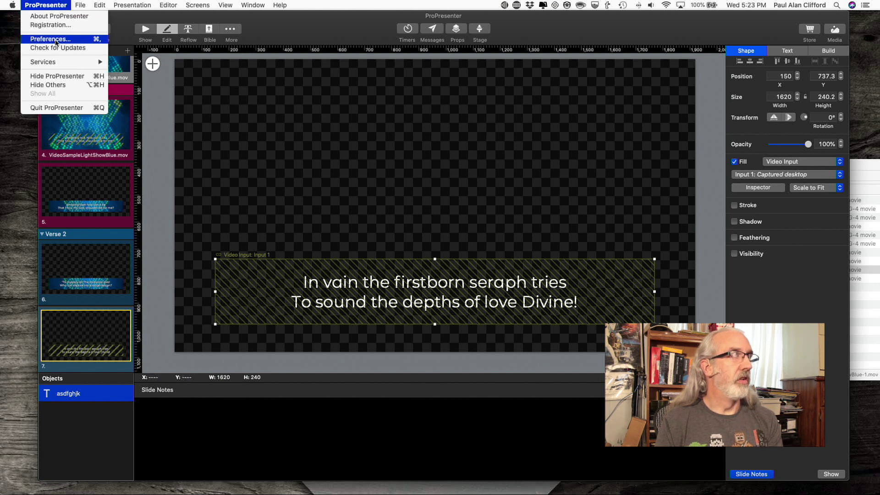
click(55, 42)
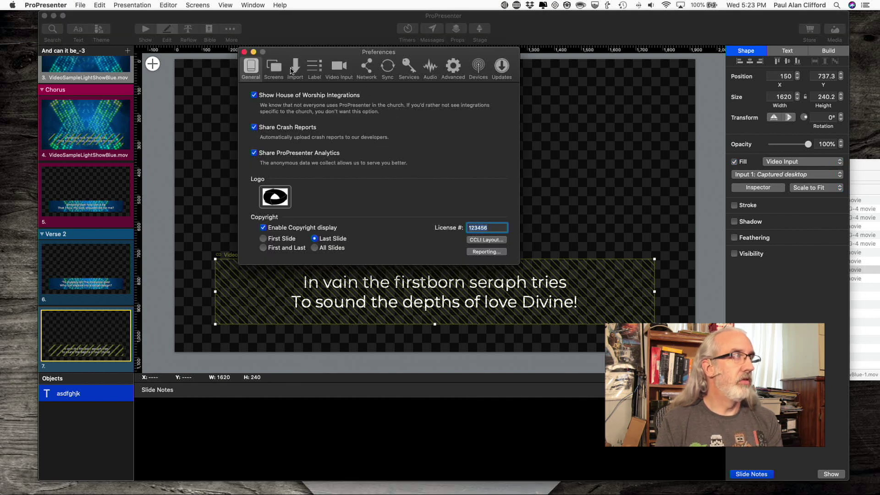
click(339, 67)
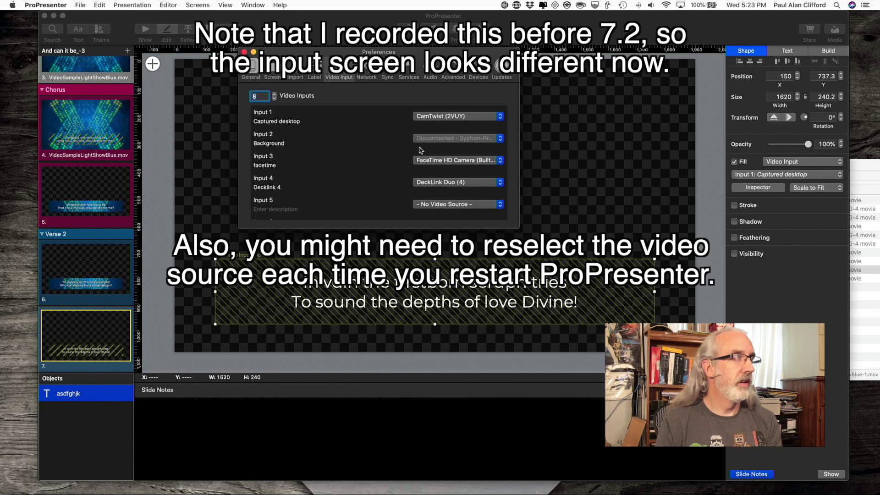
click(501, 138)
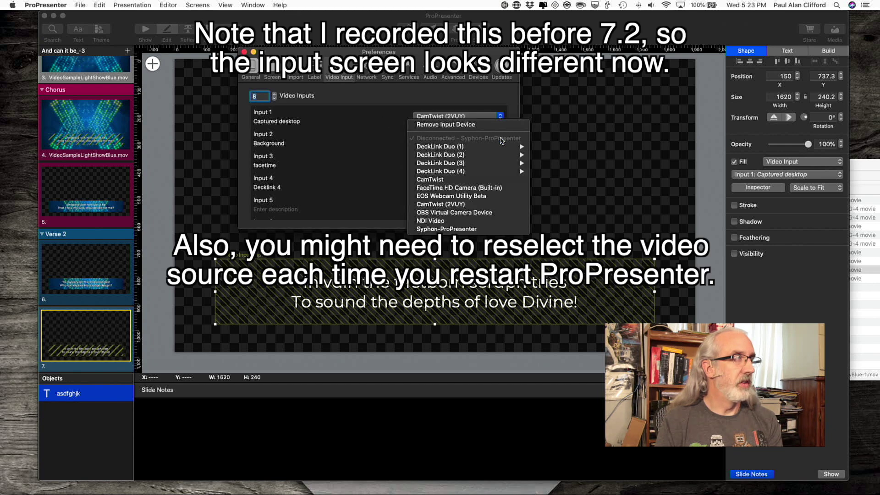
click(459, 229)
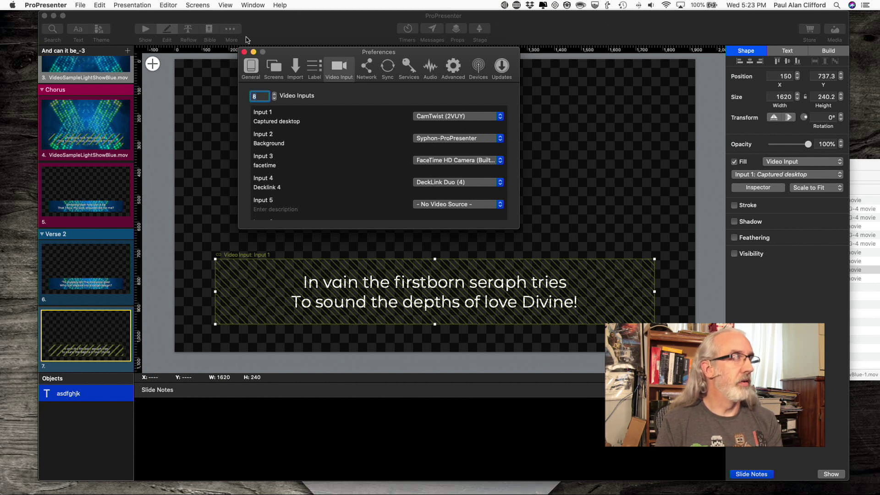
click(245, 51)
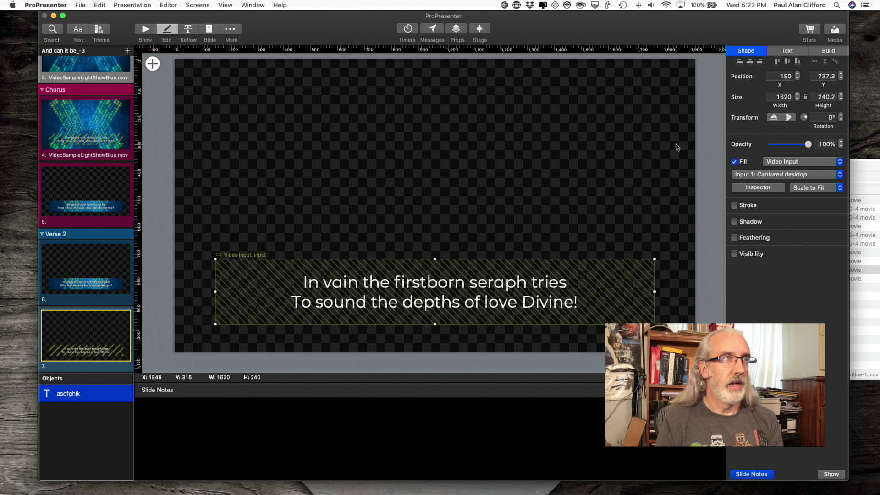
click(838, 176)
Set slide 7's lyric box video input fill to Input 2: Background.
click(819, 184)
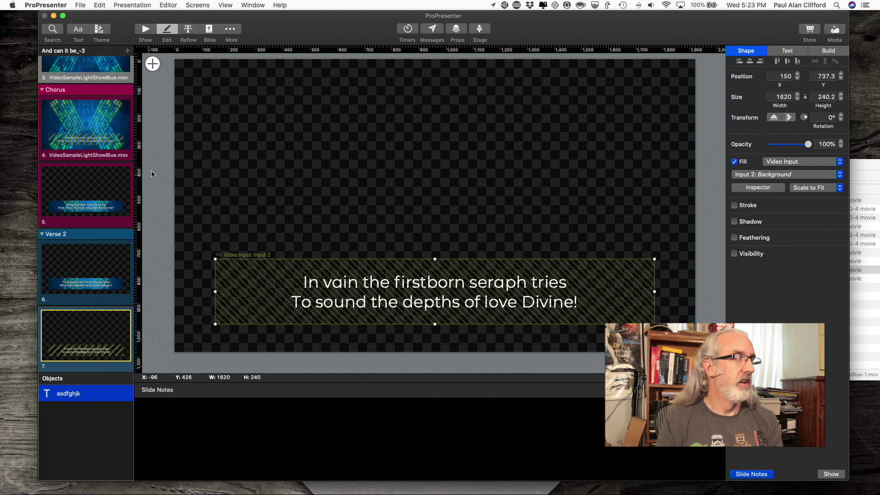
click(145, 29)
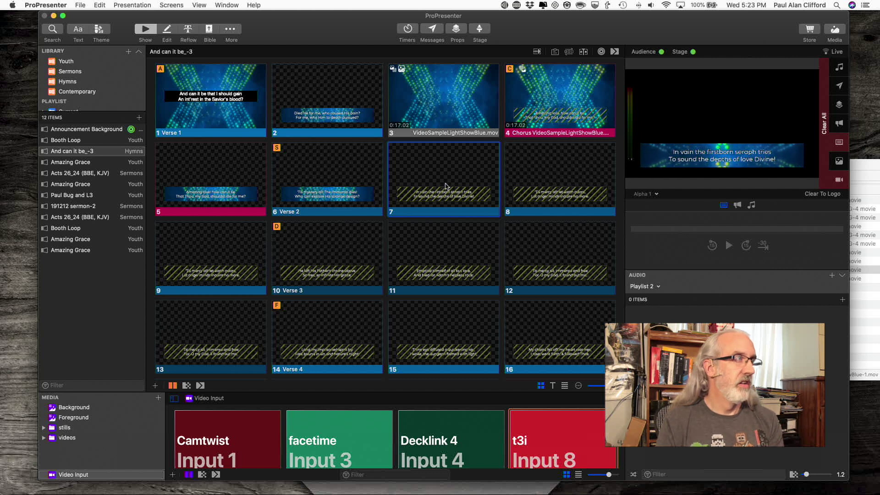
Send slide 7 live and start the Light Show Blue announcement background loop.
click(444, 187)
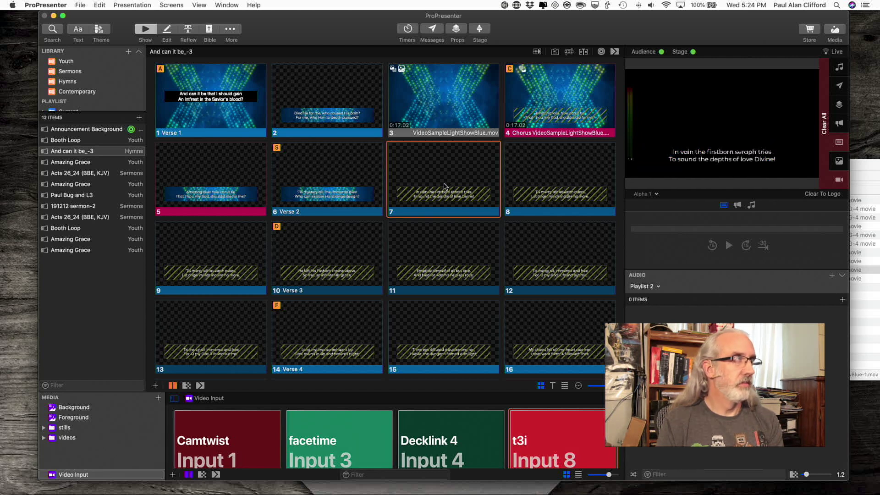
scroll(438, 177, up, 10)
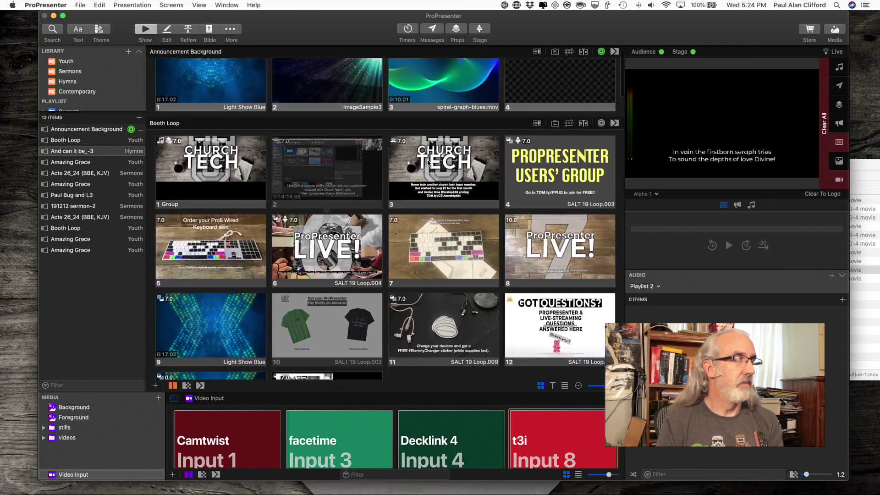
scroll(427, 162, up, 2)
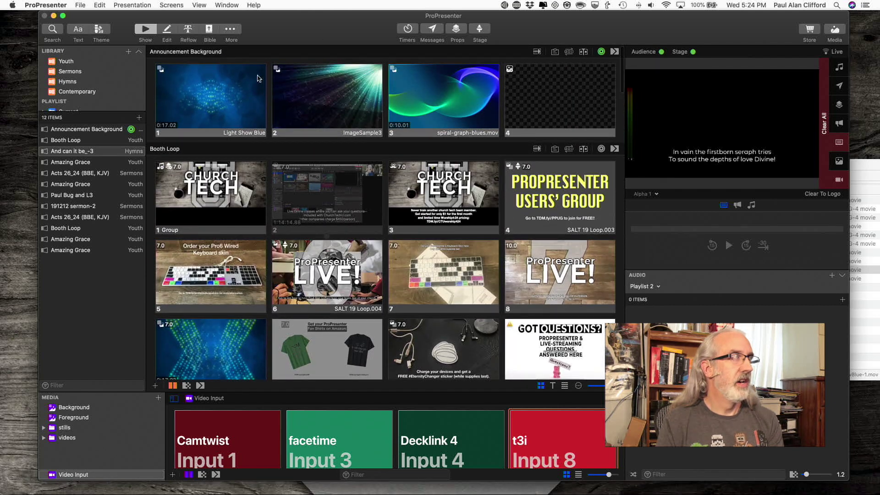
click(222, 103)
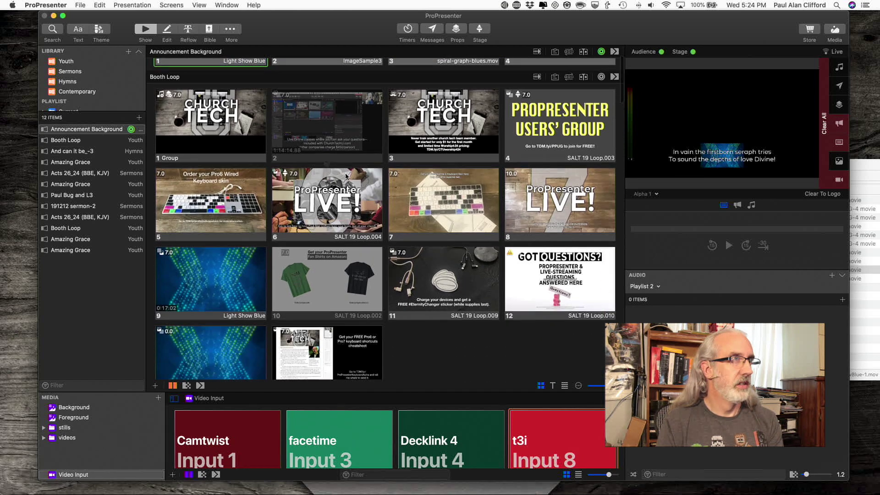
scroll(346, 176, down, 10)
scroll(346, 176, down, 3)
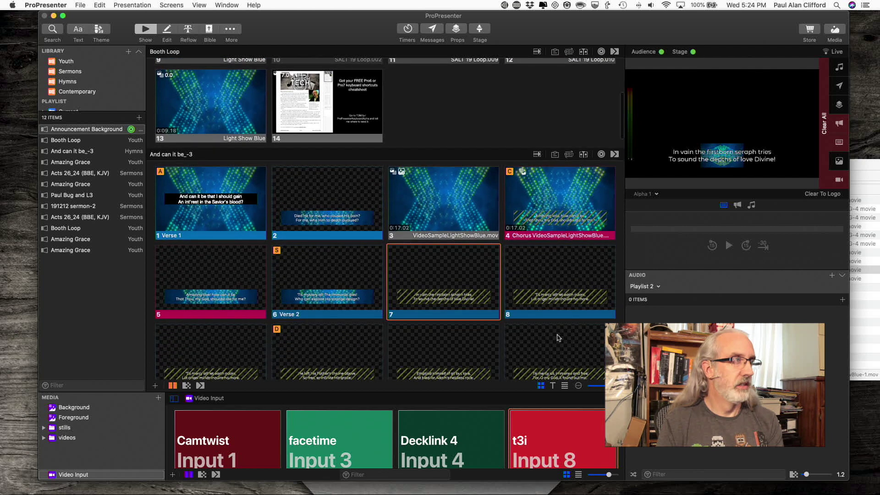
Send slides 8 through 14 live, then slides 2, 6 and 5.
click(561, 285)
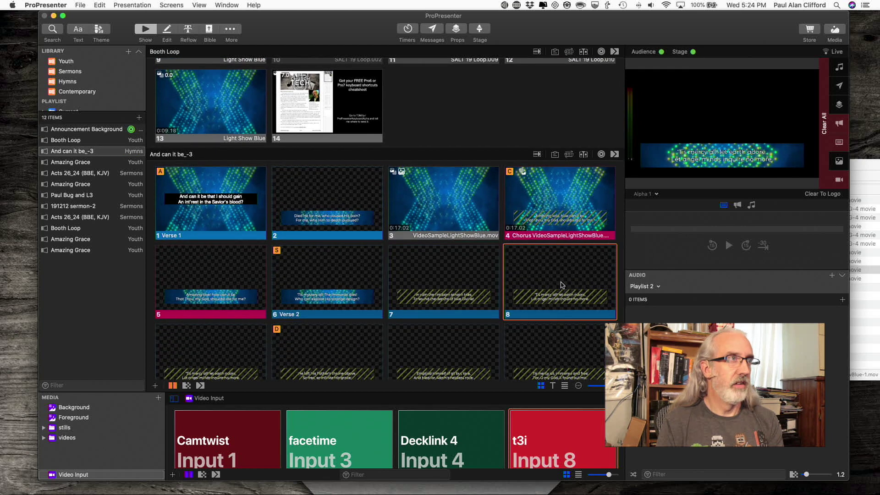
click(249, 361)
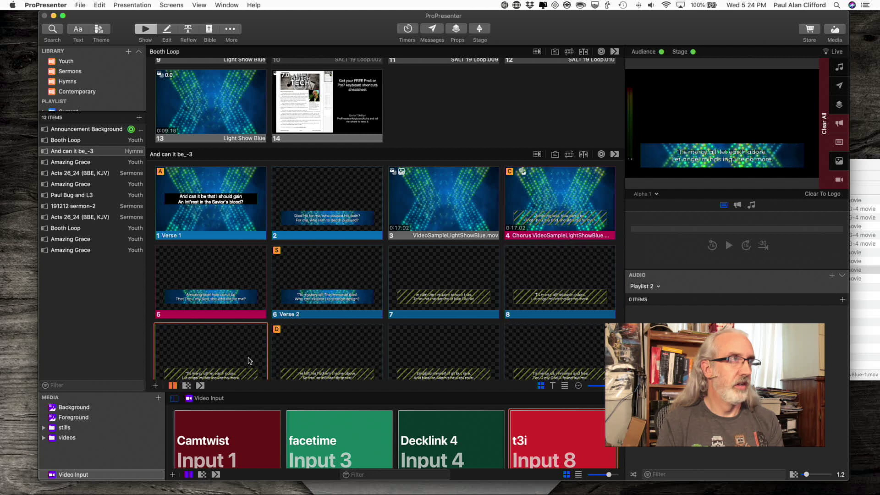
click(346, 363)
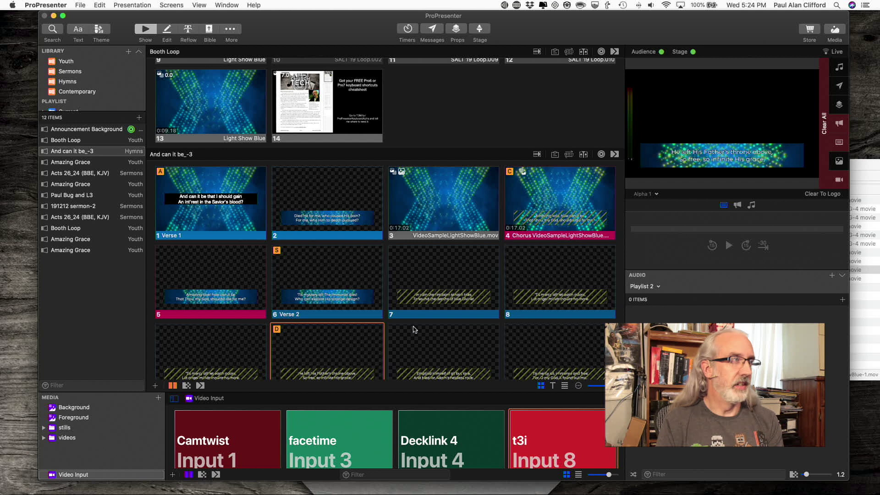
scroll(414, 344, down, 2)
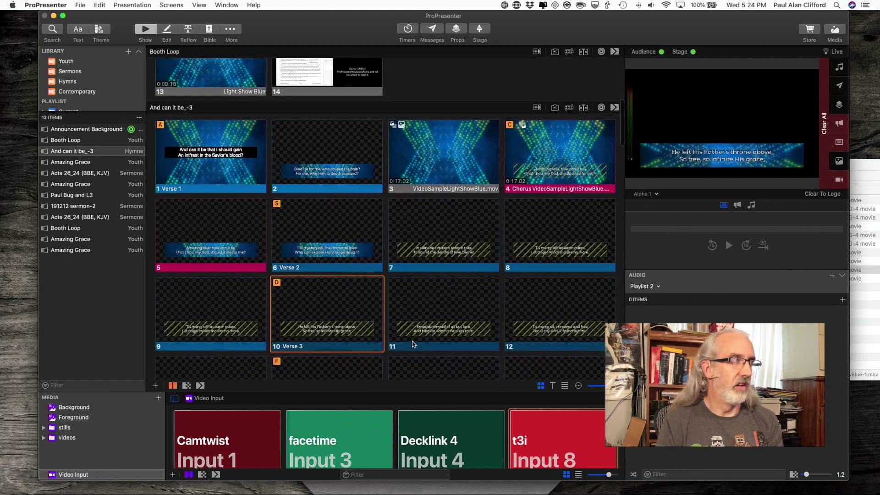
click(450, 289)
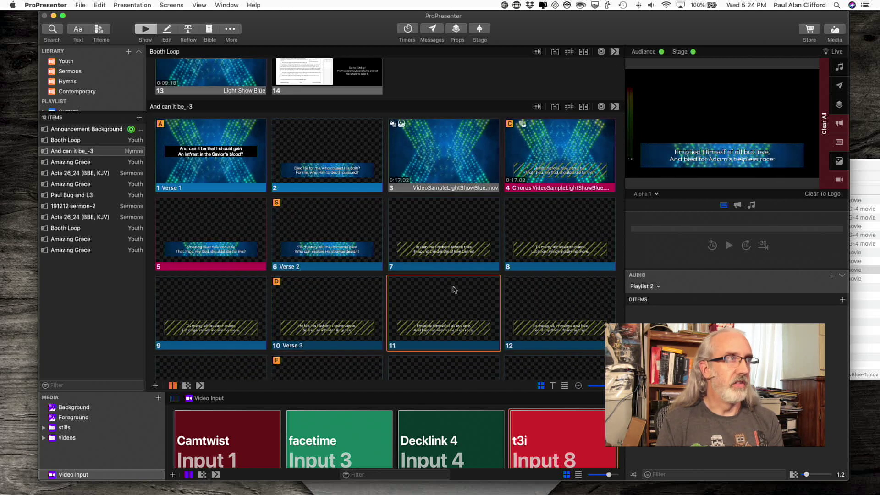
click(550, 307)
scroll(433, 330, down, 2)
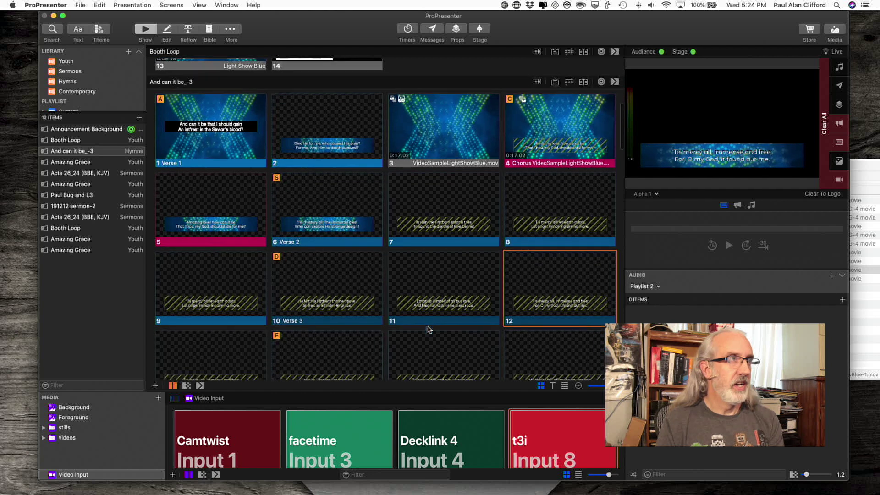
click(203, 358)
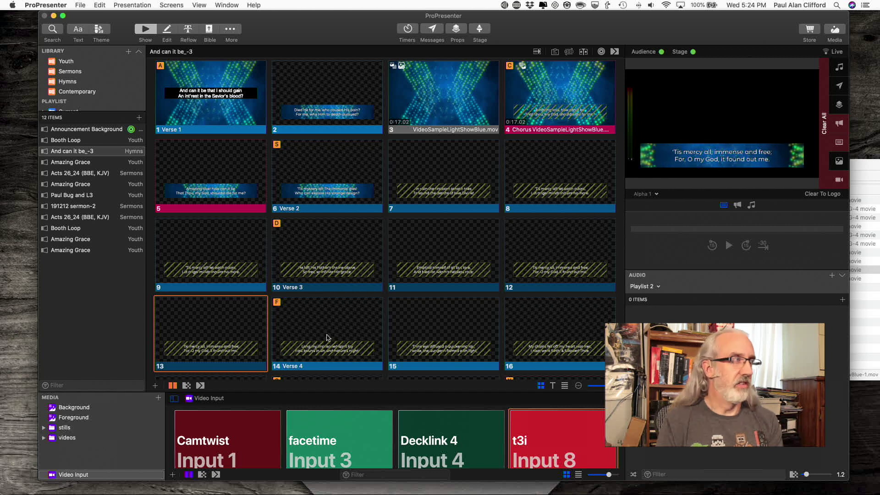
click(342, 329)
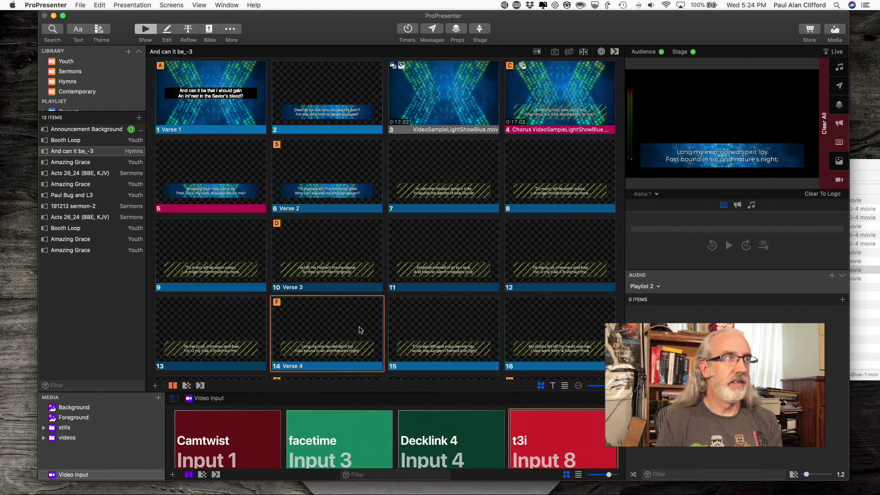
click(320, 118)
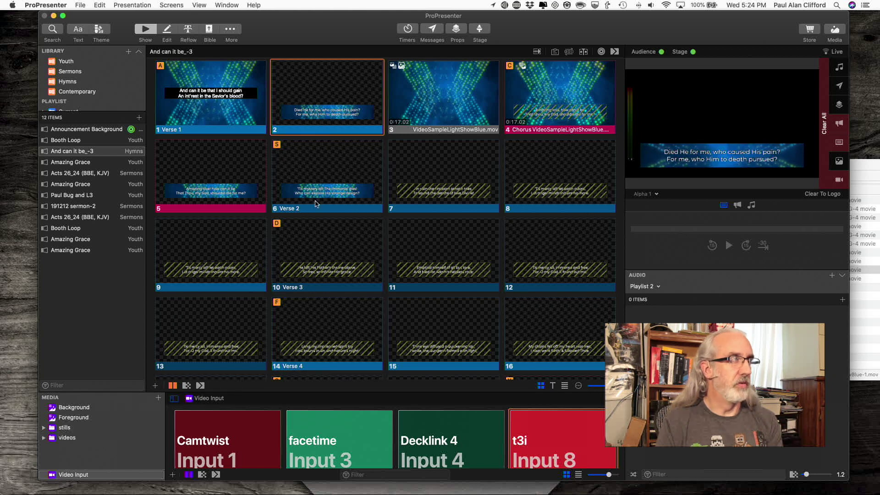
click(319, 184)
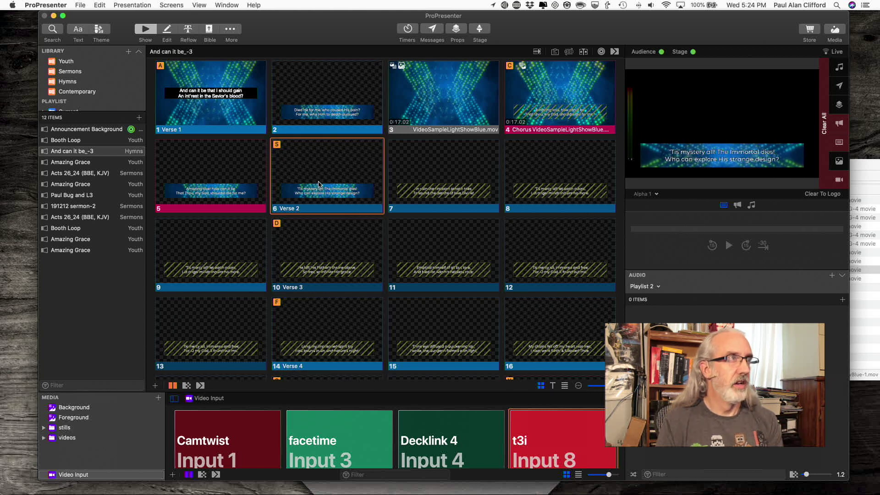
click(206, 176)
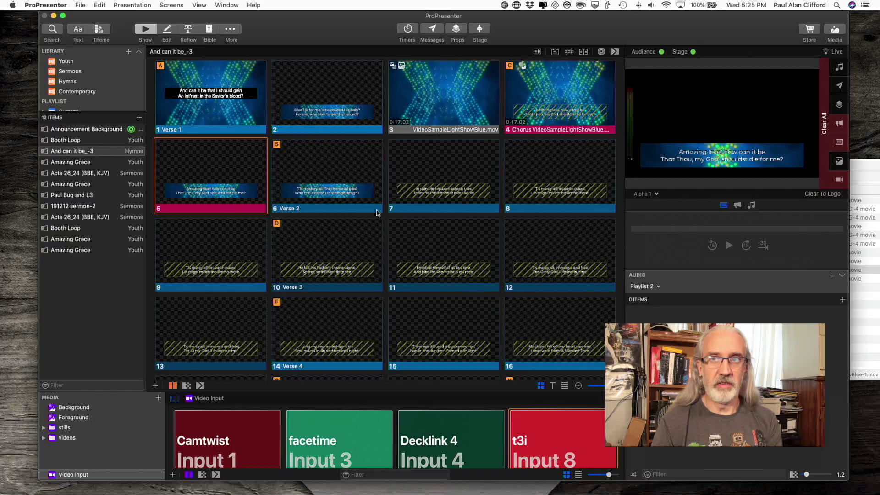
Switch the live announcement background to ImageSample3, then to spiral-graph-blues.mov.
click(122, 130)
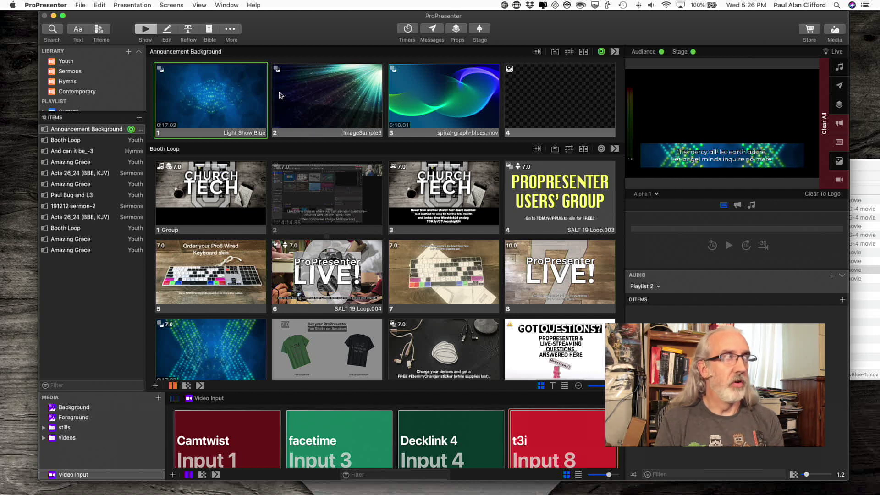
click(353, 106)
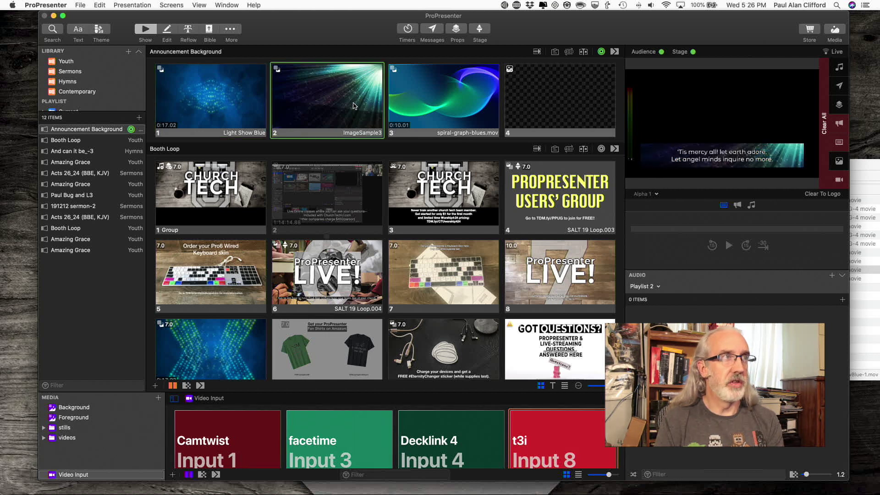
click(477, 116)
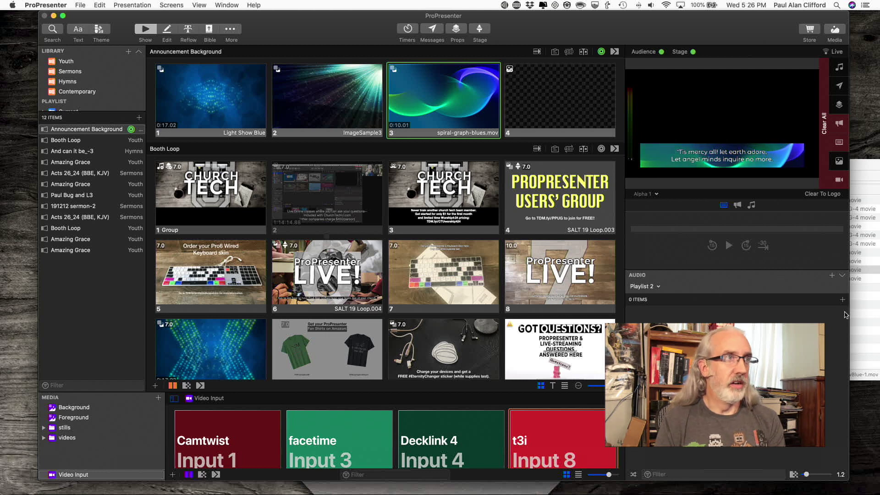
click(865, 323)
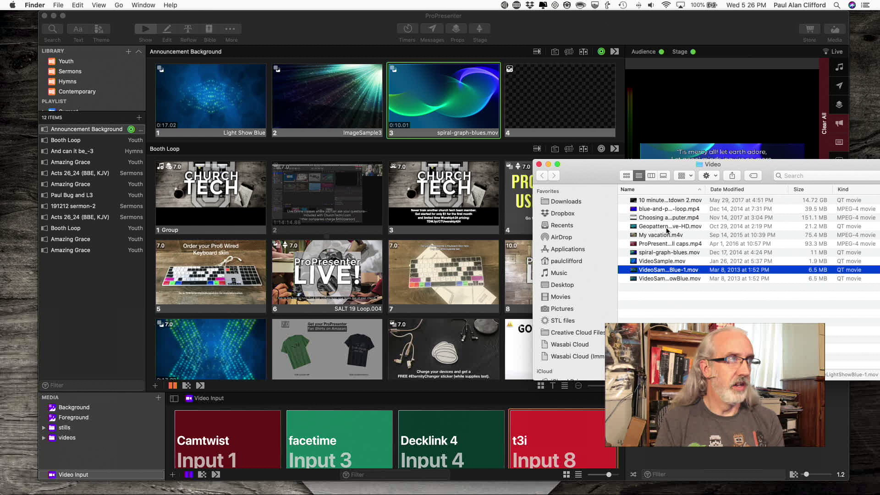
Add Geopattern Alternative-HD.mov from Finder as Announcement Background slide 4 and play it live.
drag(669, 228, 542, 114)
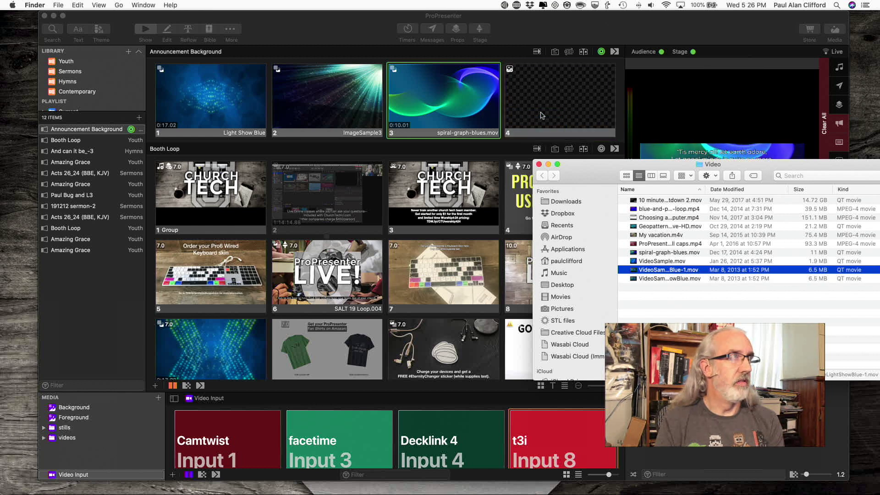
click(542, 114)
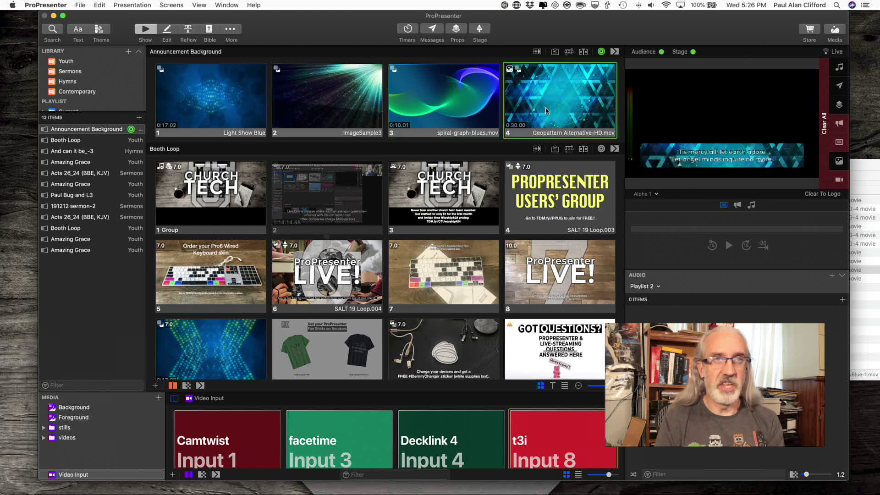